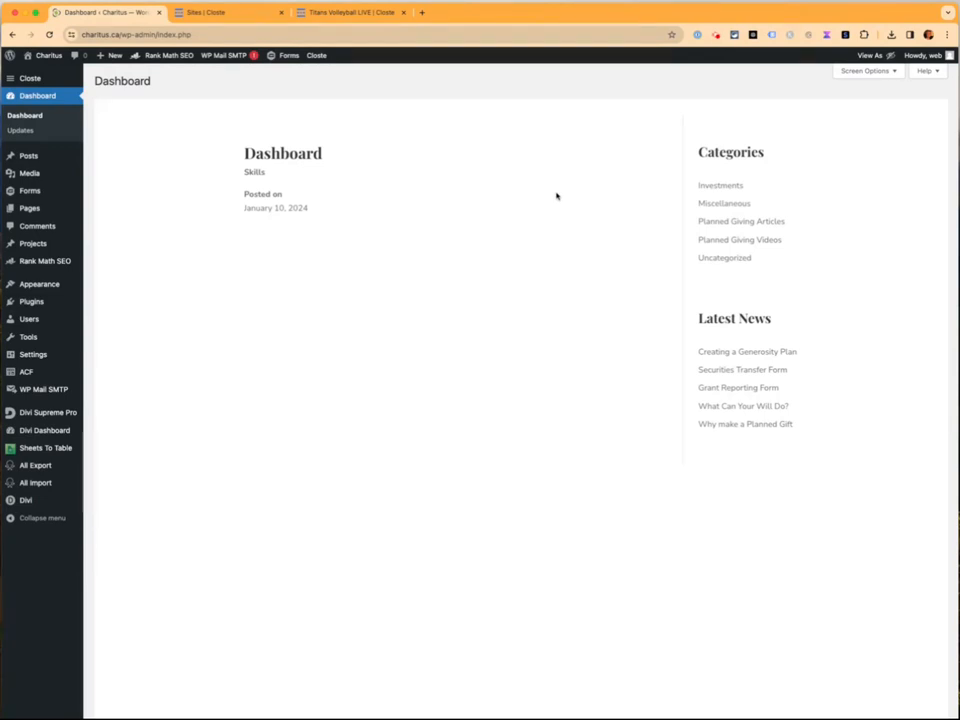
Go from the dashboard to the All Pages list and scroll down to the Home front page
drag(233, 158, 829, 432)
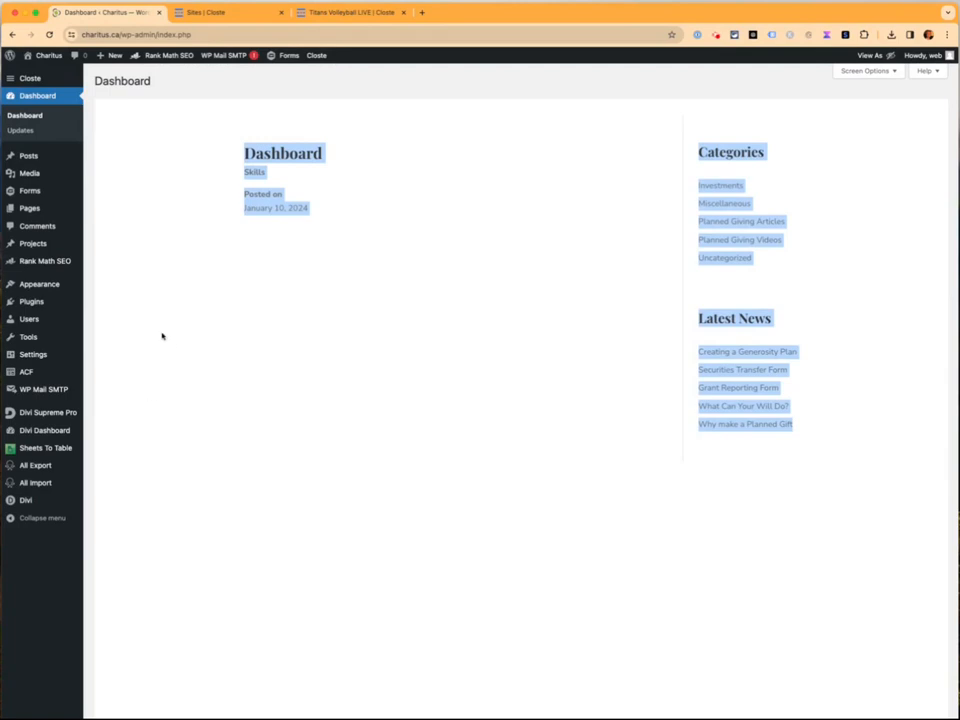
mouse_move(29, 214)
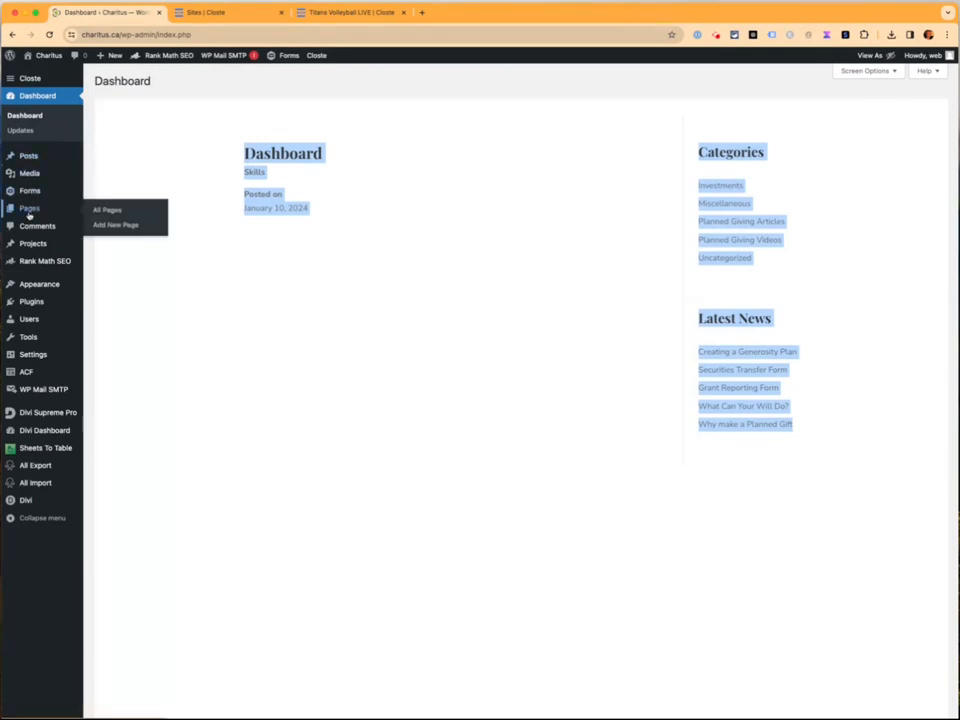
click(97, 210)
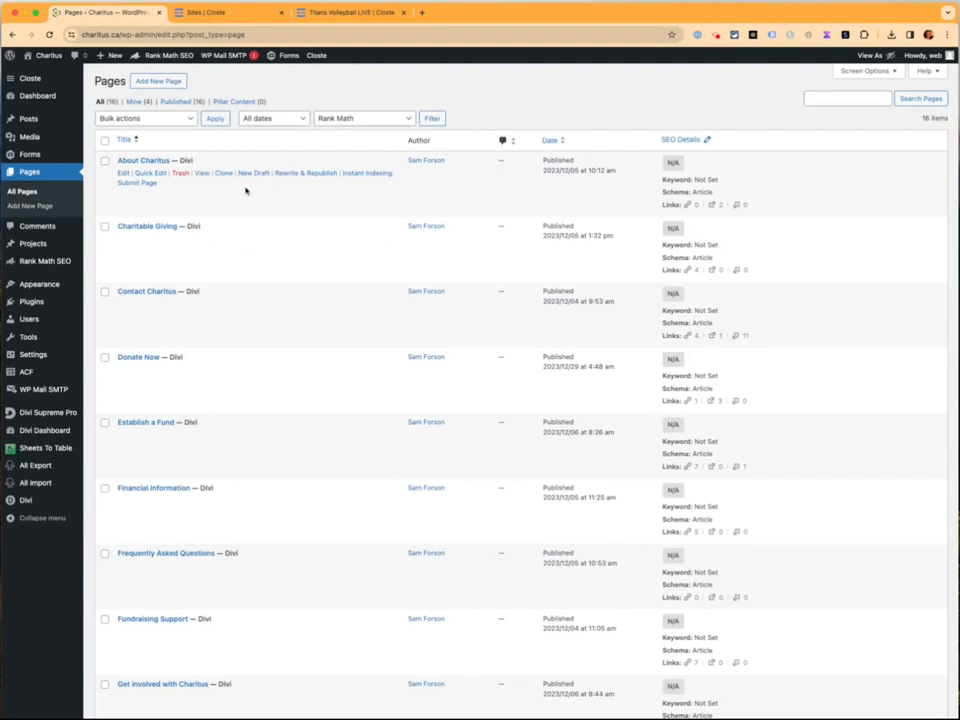
scroll(266, 293, down, 3)
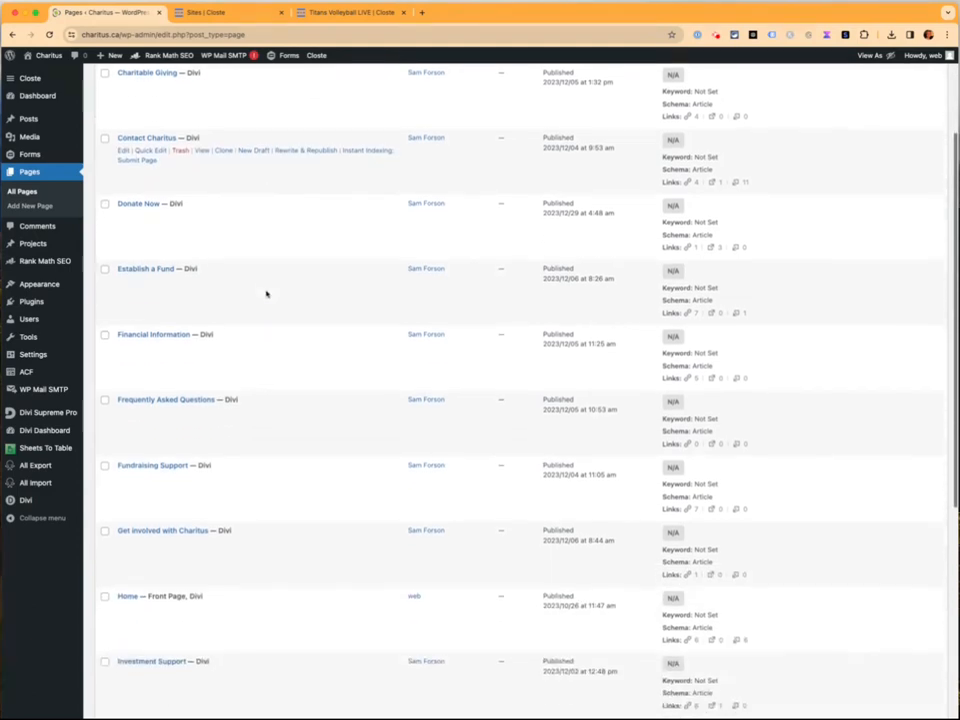
scroll(266, 293, down, 5)
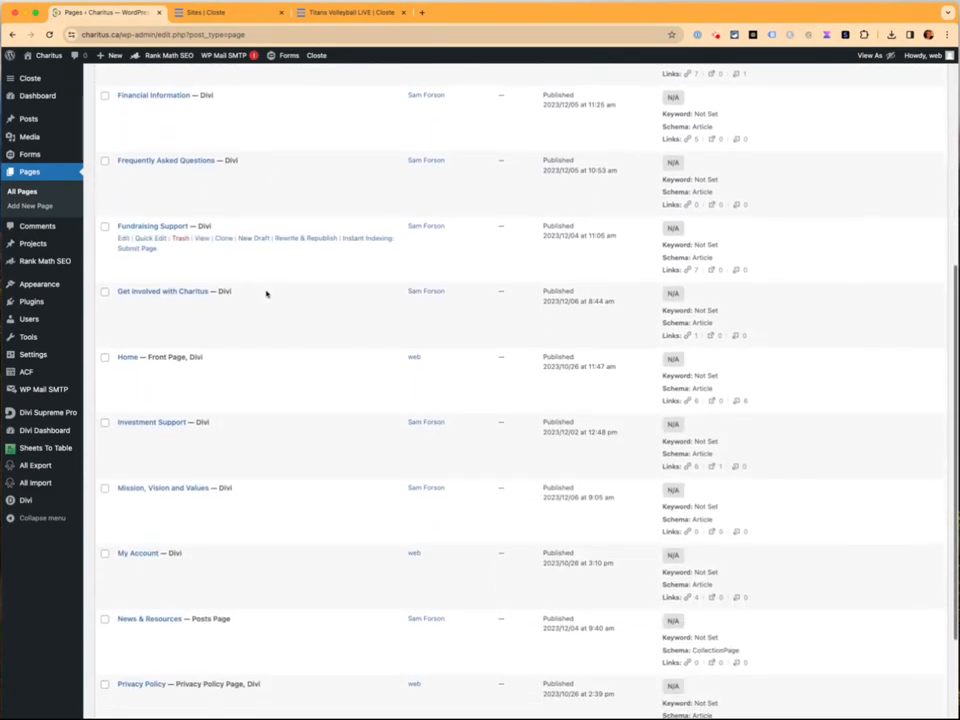
scroll(266, 293, down, 1)
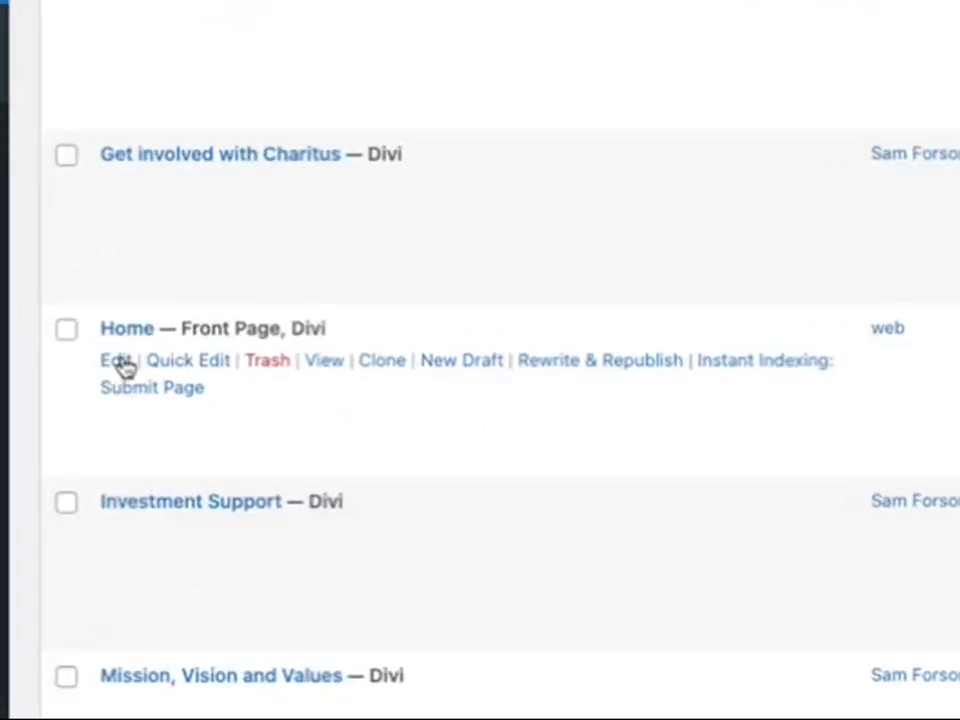
Start editing Home, then load the live Charitus homepage in a new browser tab
click(120, 364)
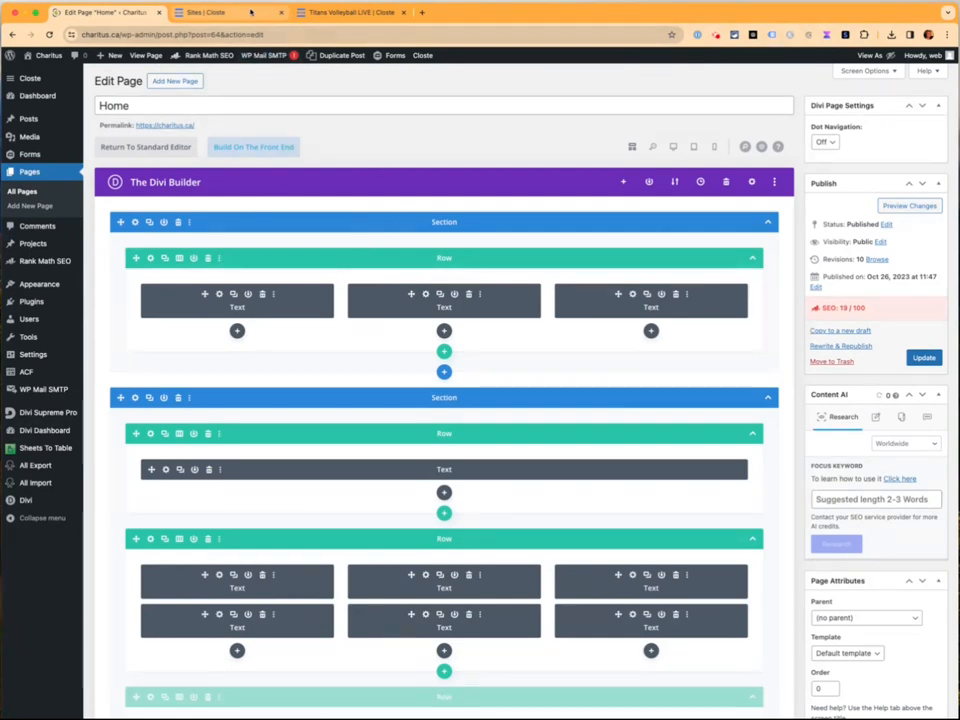
key(super+t)
text(charitus.ca)
key(Return)
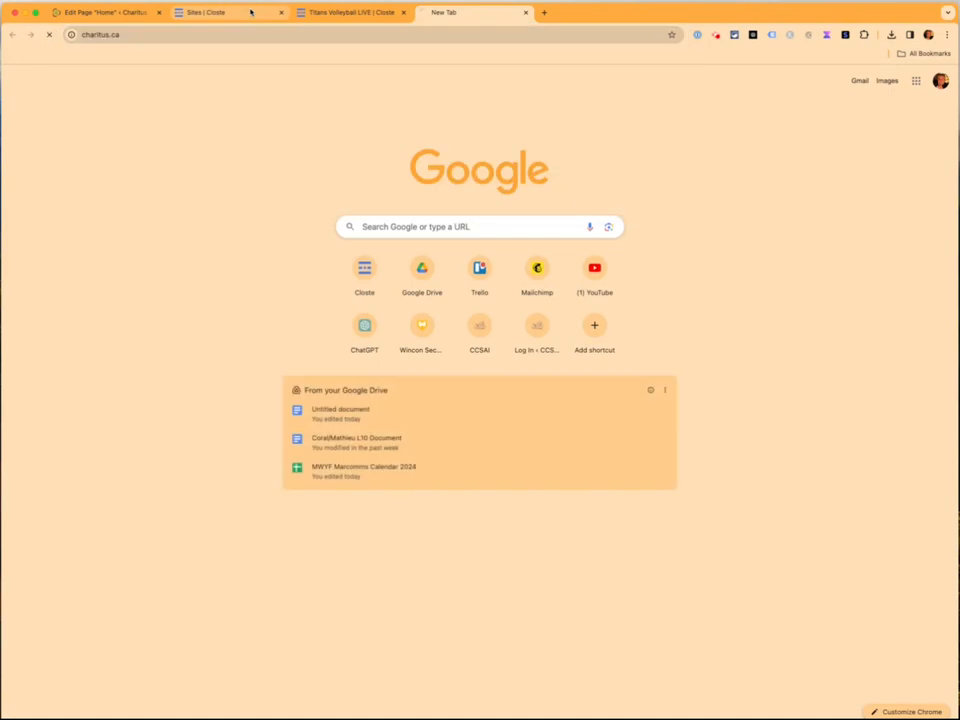
scroll(258, 272, down, 1)
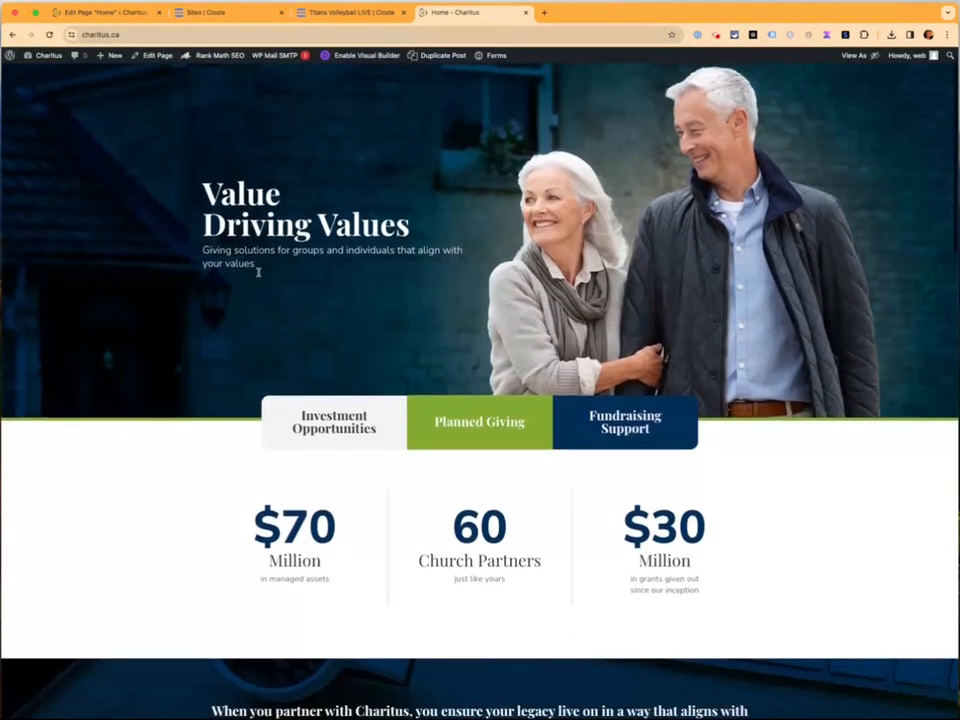
scroll(259, 272, up, 1)
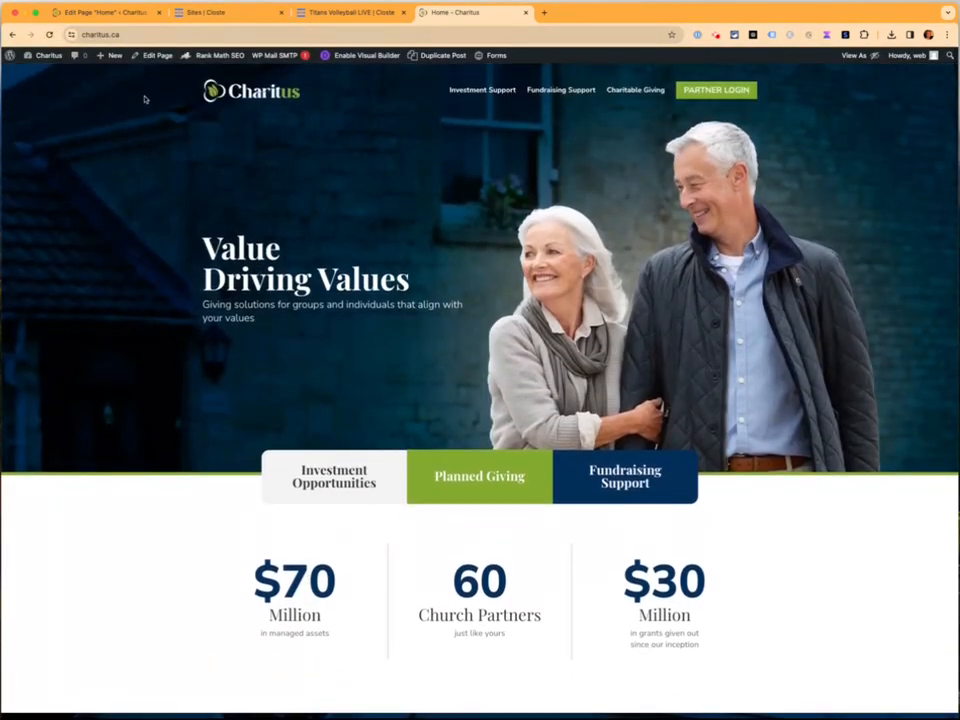
Switch back to the Edit Page 'Home' builder tab and look over its layout
click(88, 12)
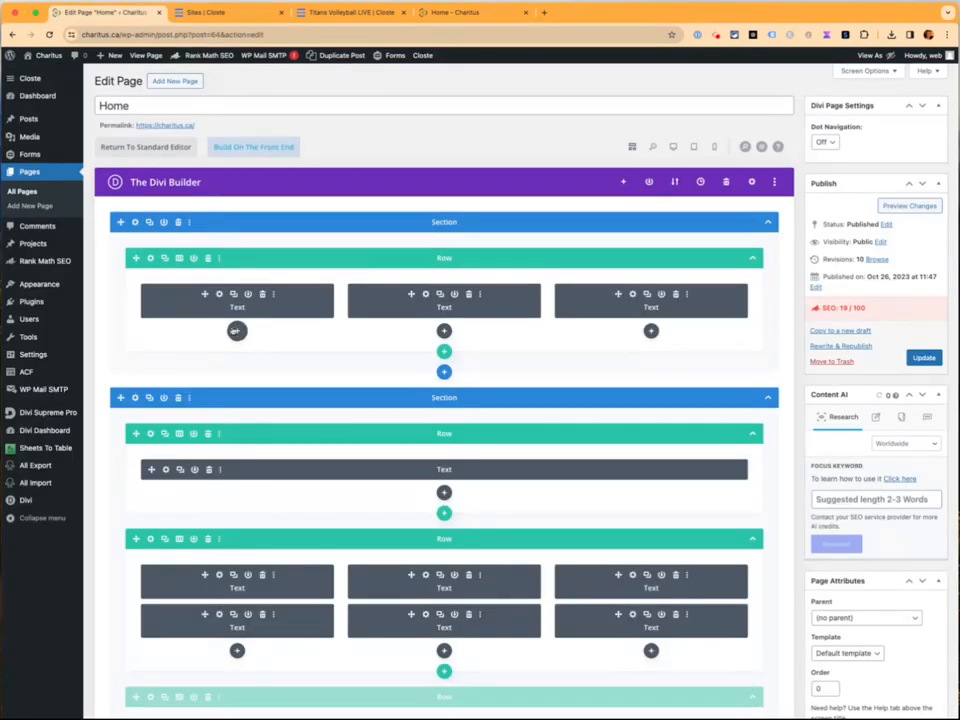
scroll(179, 339, down, 1)
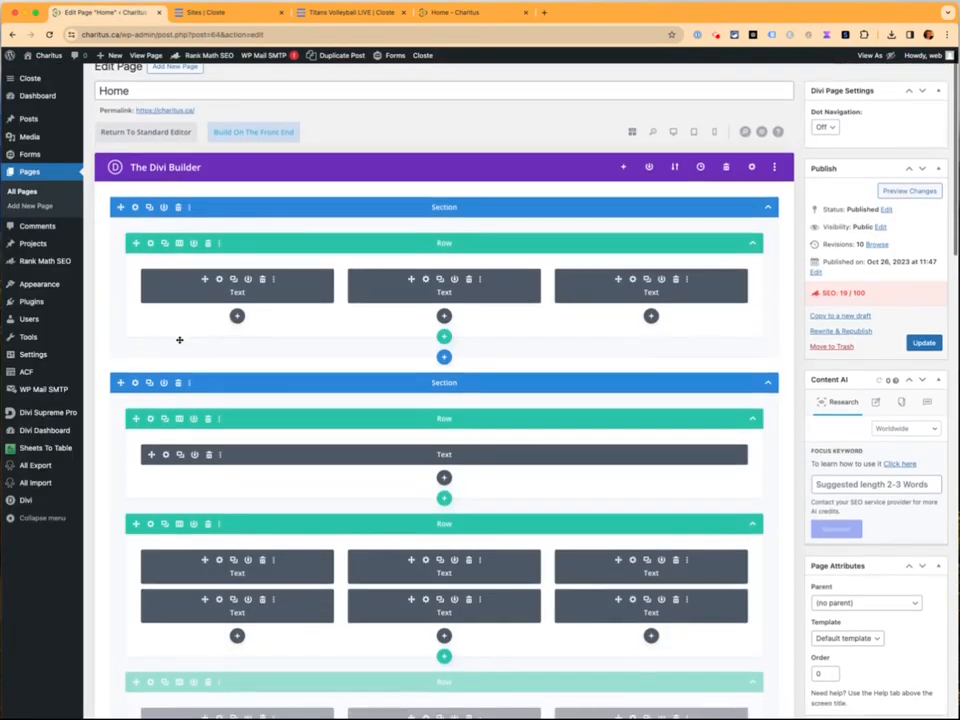
scroll(204, 317, up, 1)
Open the first text module's settings and compare it with the live '$70 Million' block
click(219, 294)
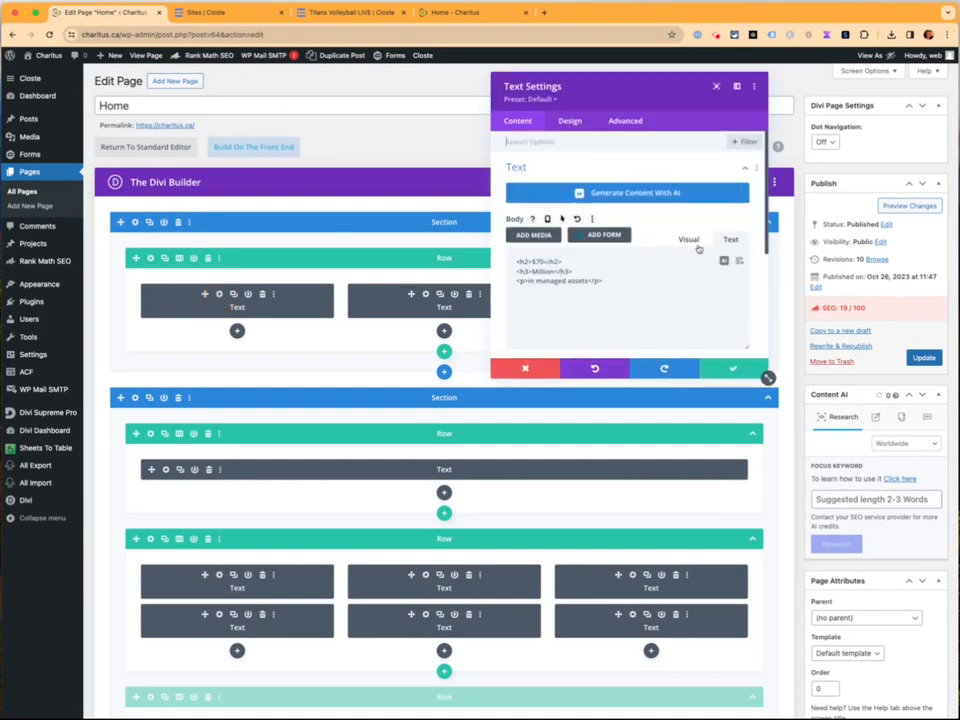
scroll(553, 288, down, 2)
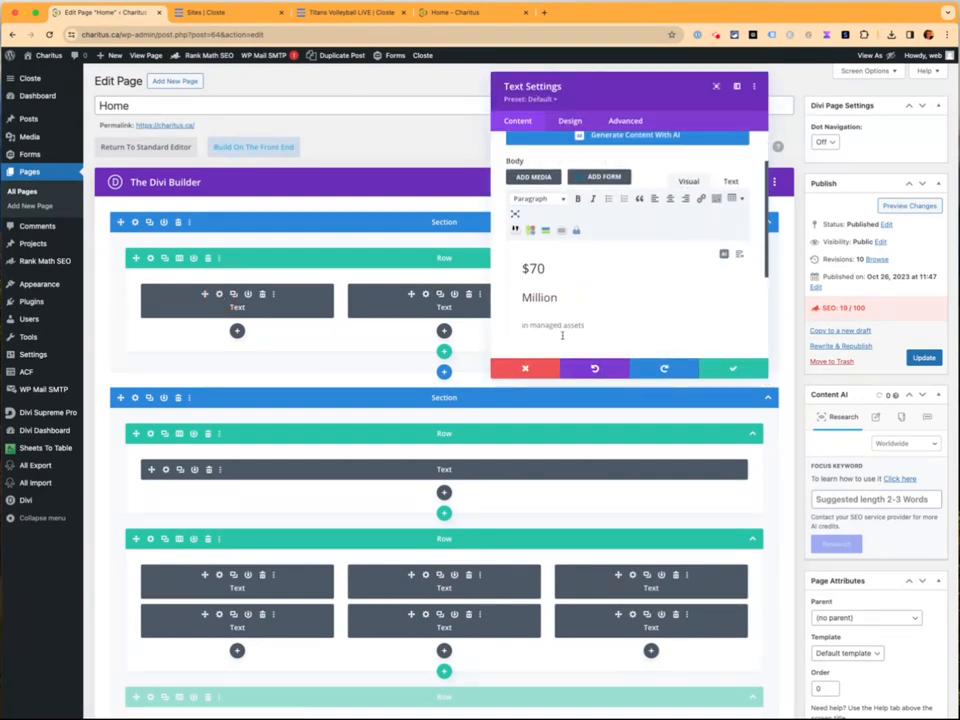
click(471, 14)
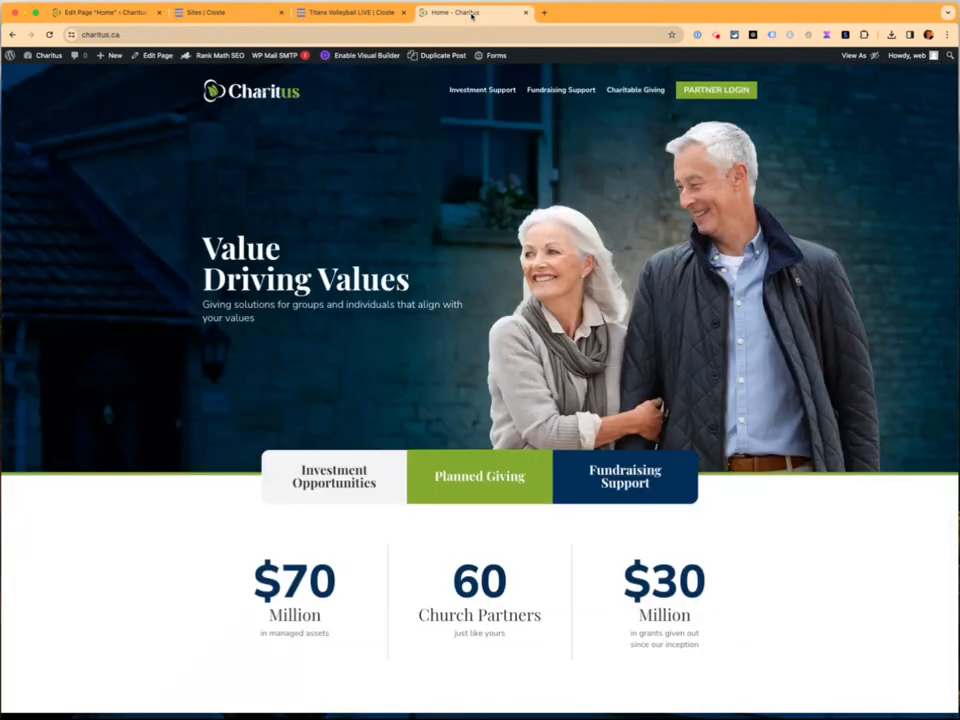
scroll(230, 600, down, 3)
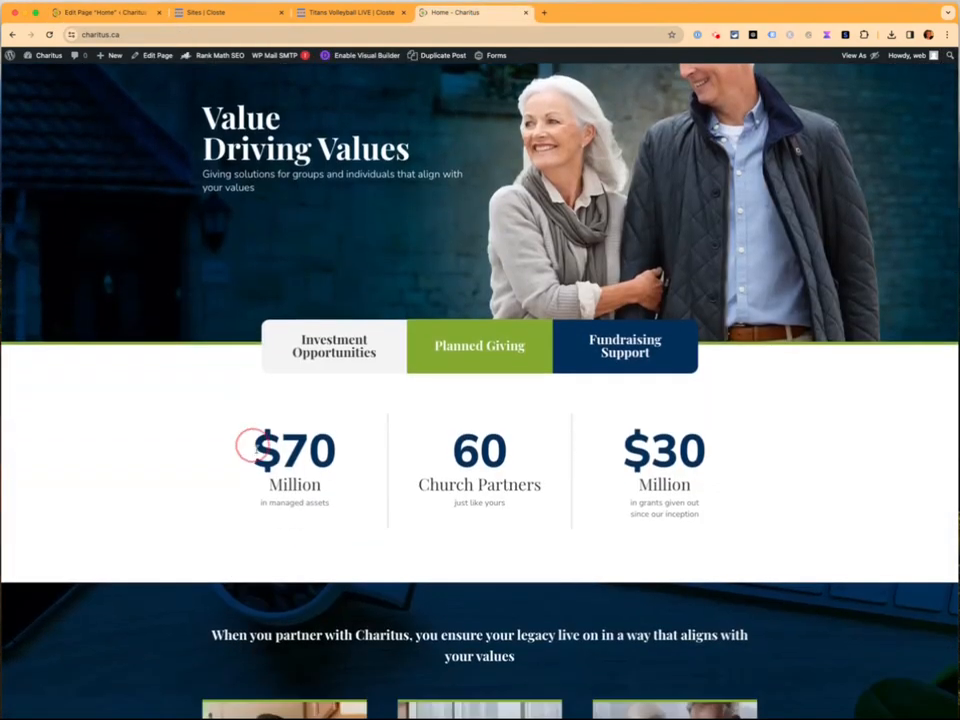
drag(253, 442, 332, 527)
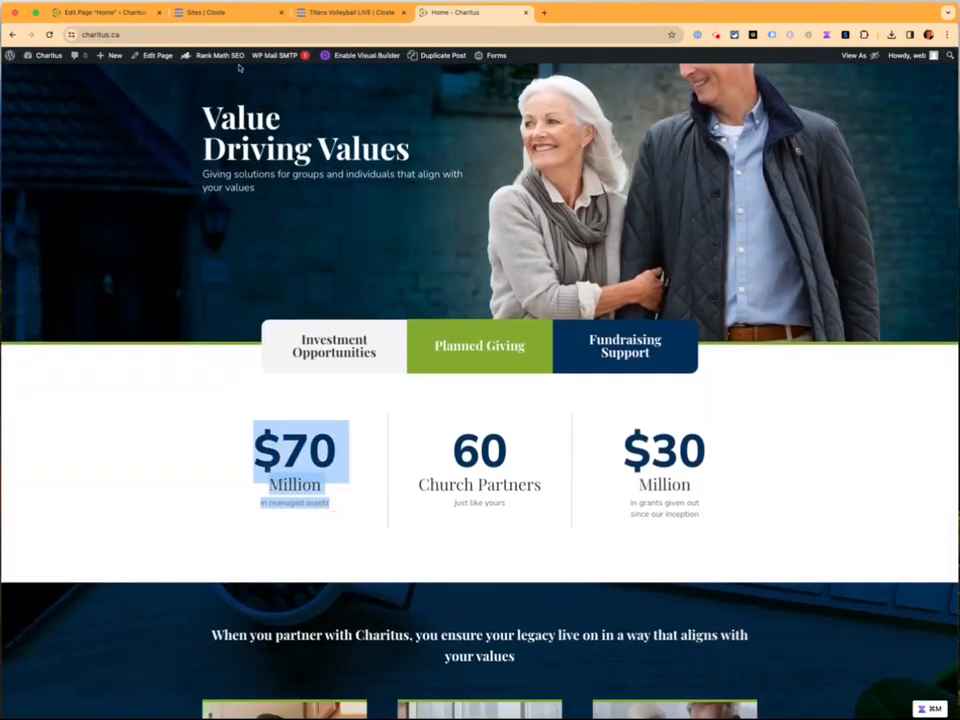
click(72, 13)
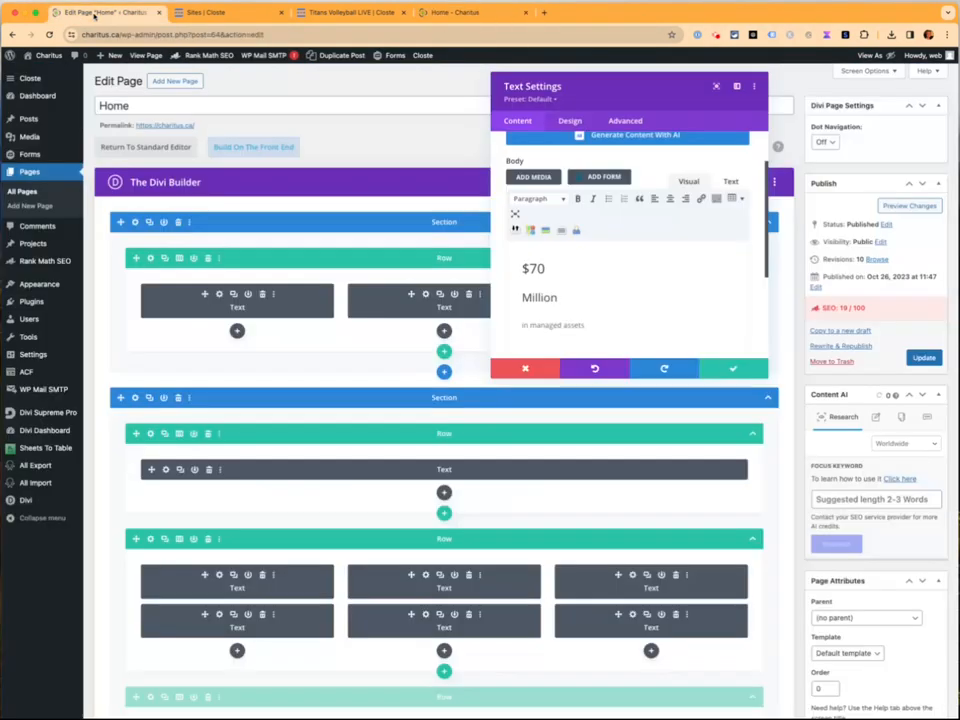
click(526, 371)
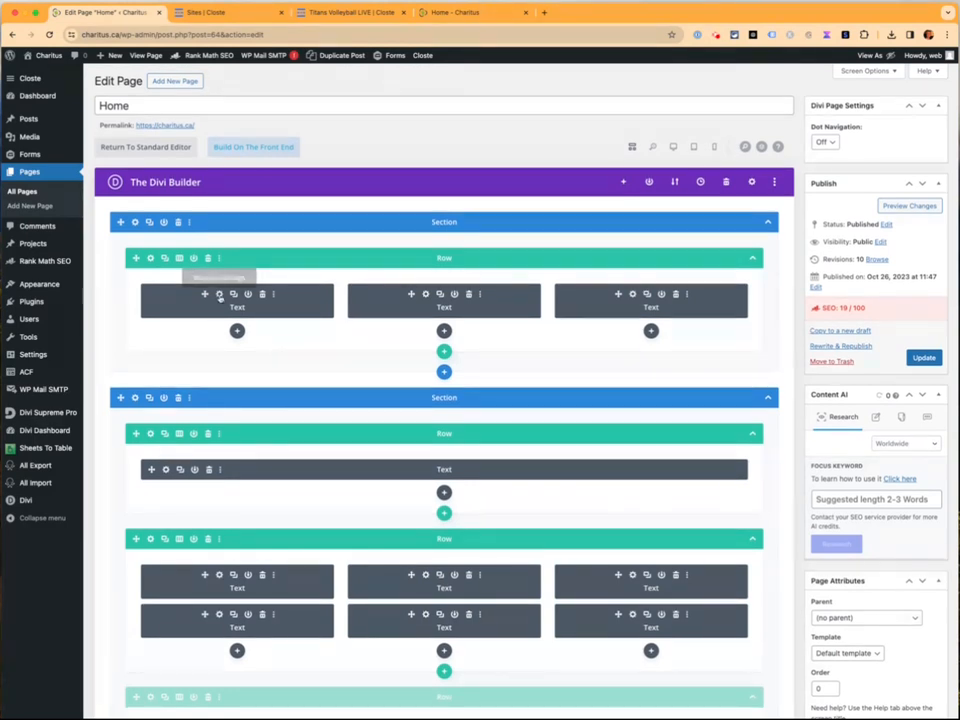
Reopen the text module settings in an enlarged panel and select words in its content
click(219, 294)
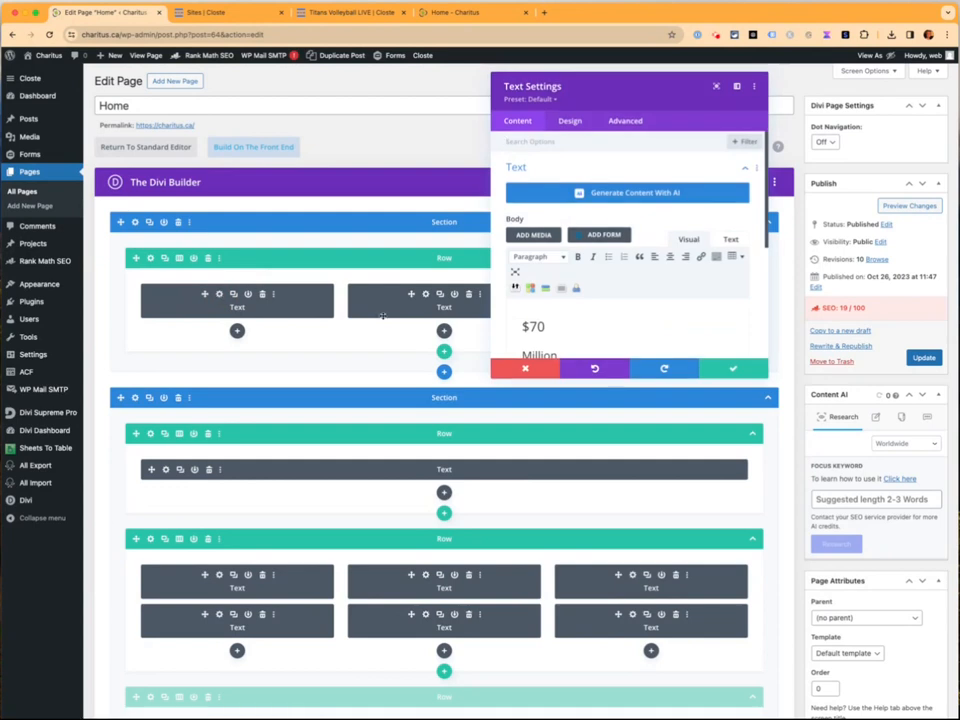
drag(768, 378, 802, 585)
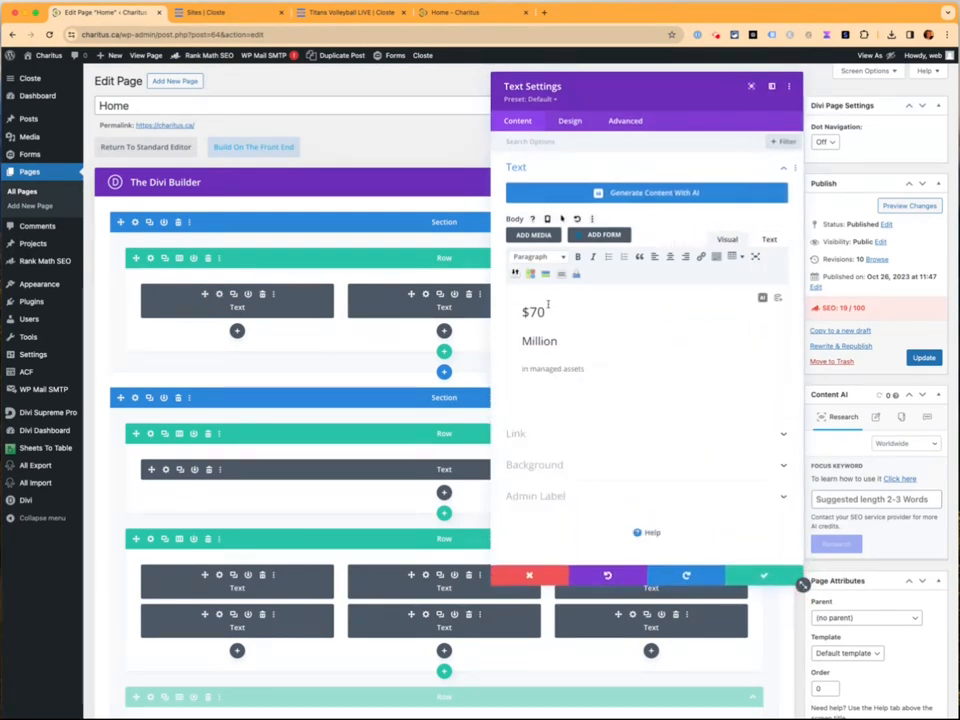
drag(516, 304, 606, 387)
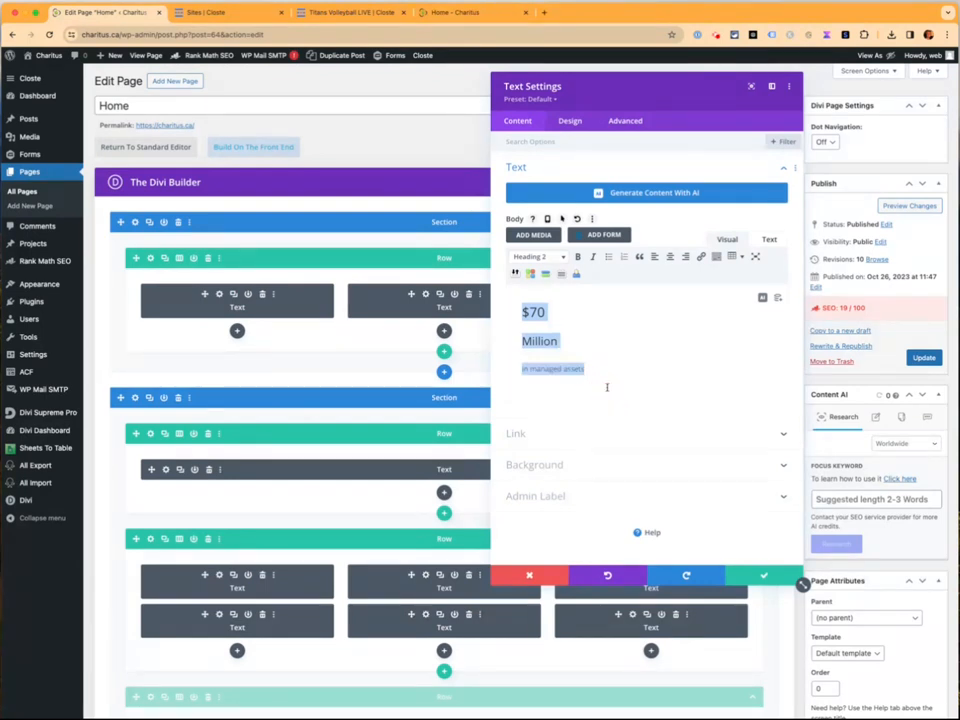
click(534, 314)
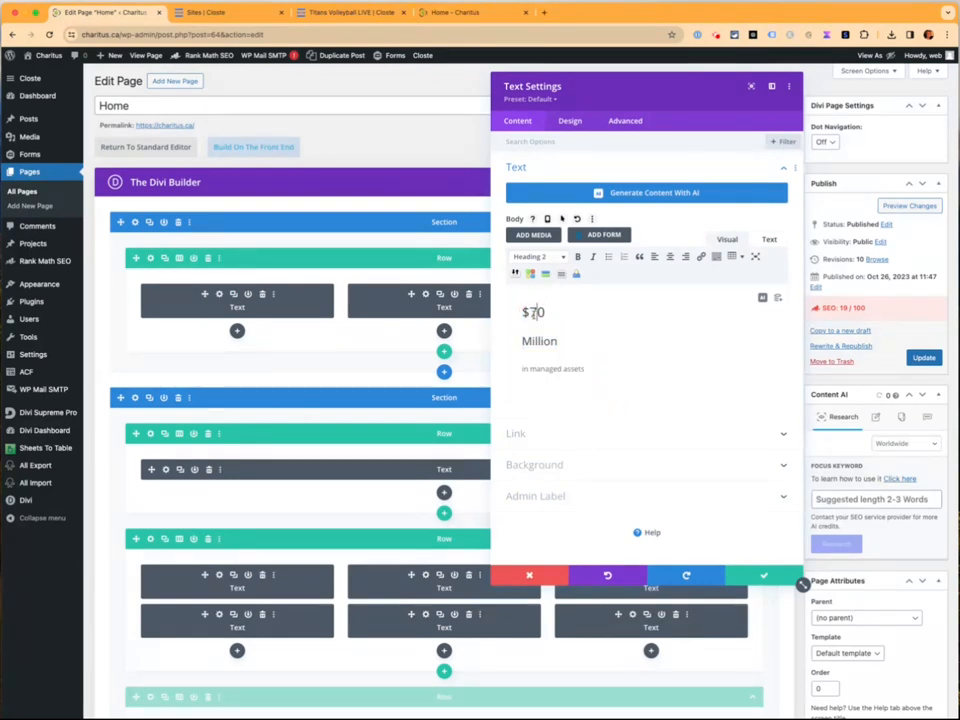
double_click(535, 312)
double_click(547, 369)
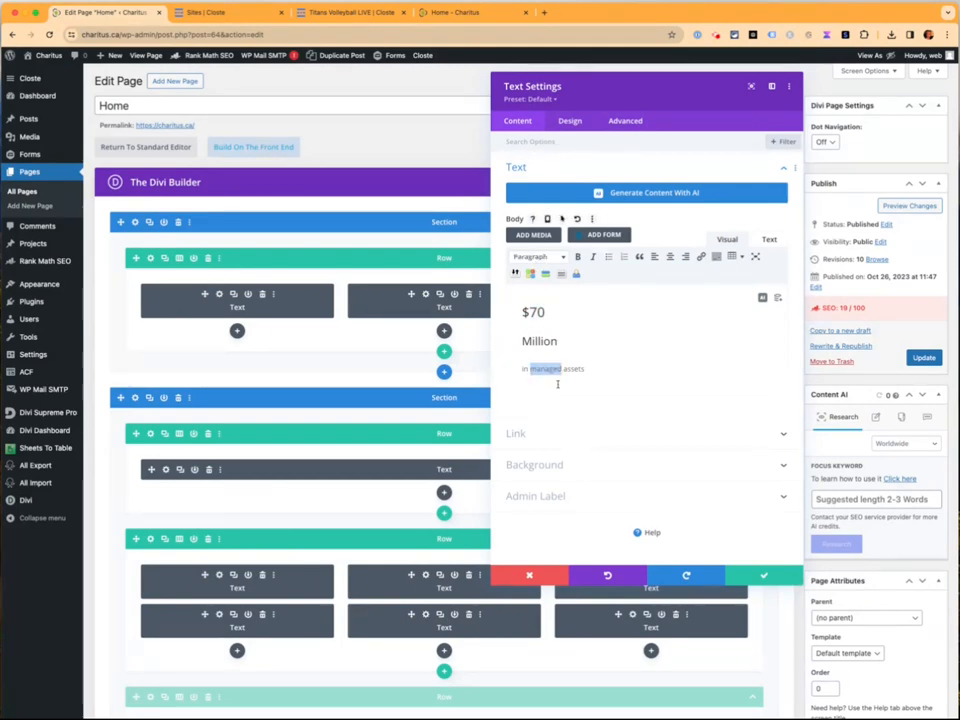
Inspect the Heading 2 style (Nunito Sans, Ultra Bold, 90px, 0.8em line height), then close the settings
click(568, 122)
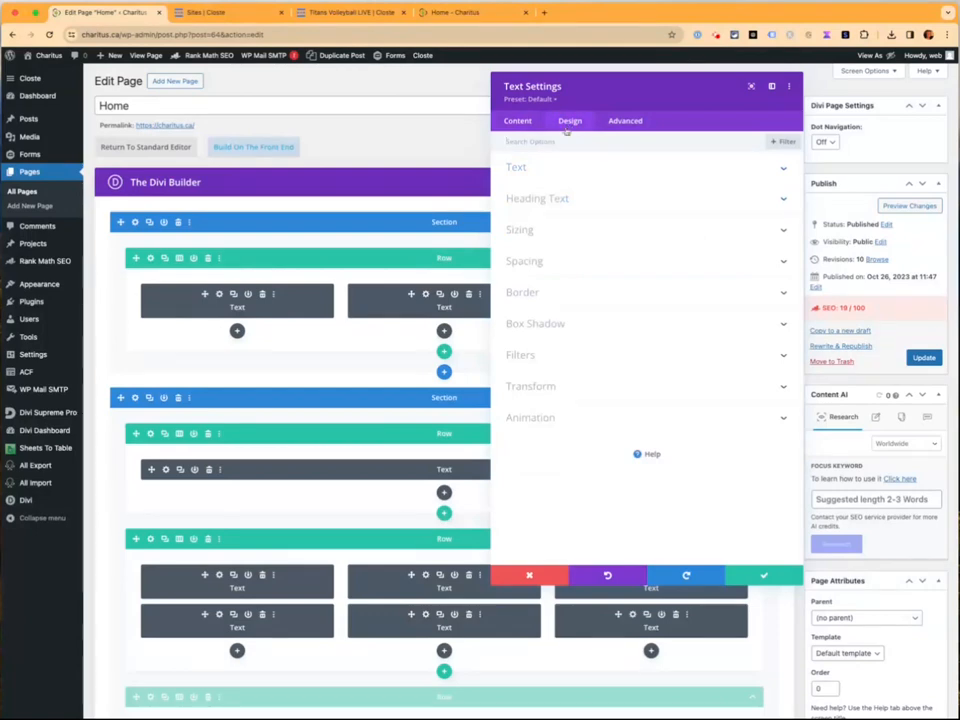
click(545, 167)
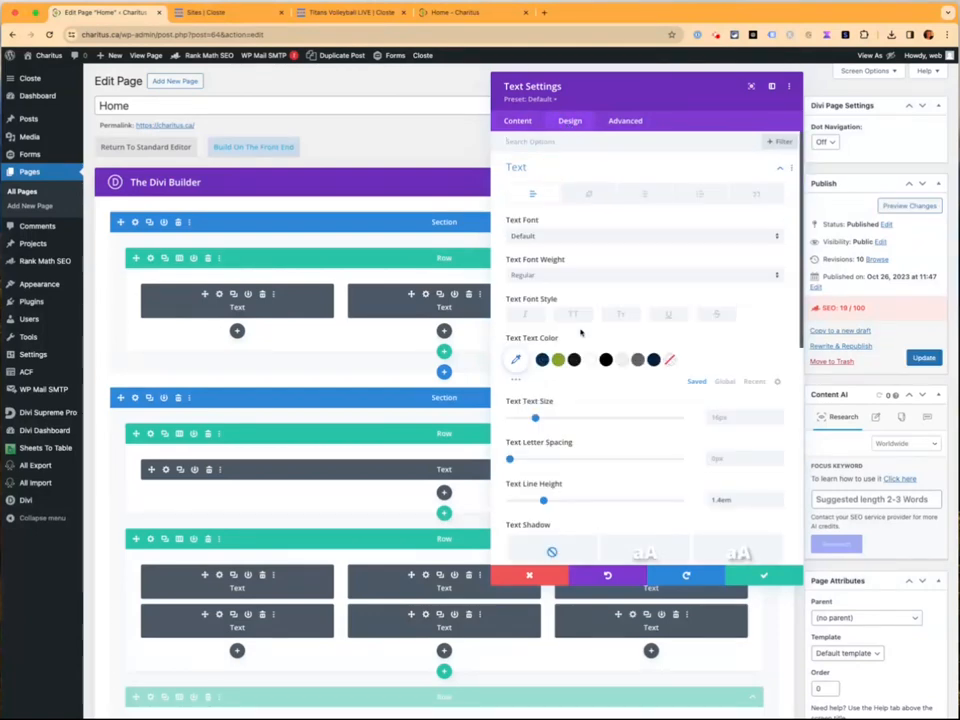
scroll(559, 412, down, 2)
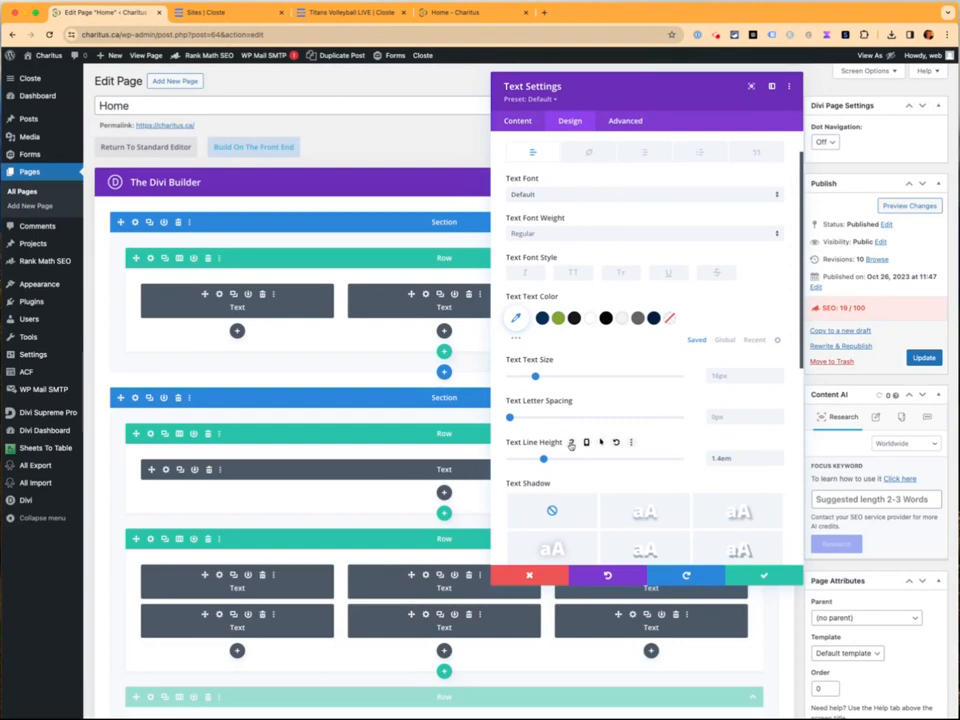
scroll(571, 446, up, 2)
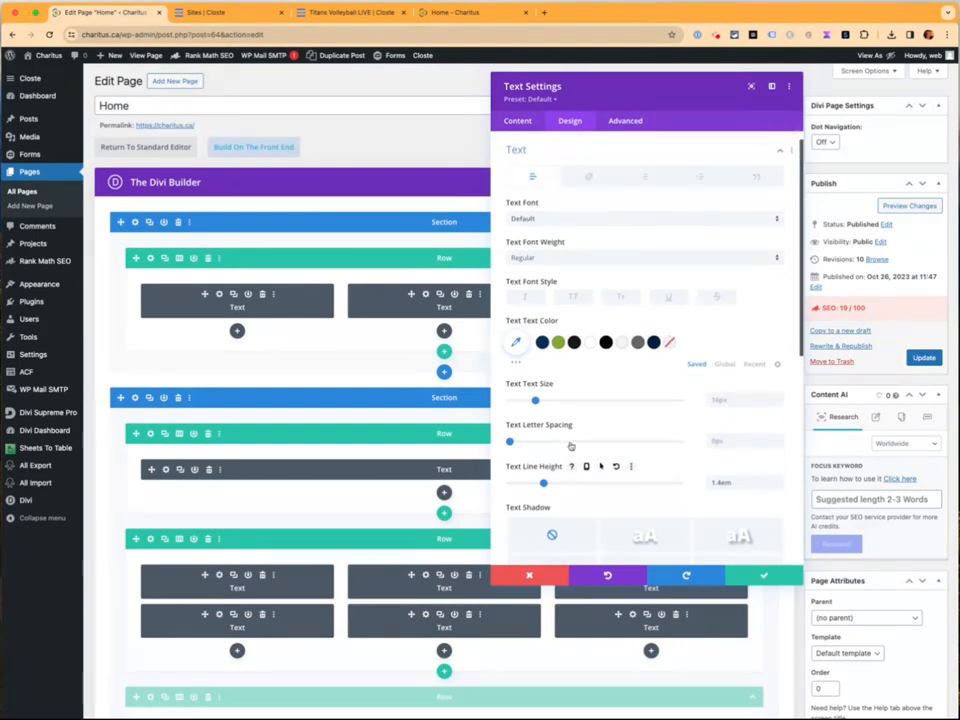
click(559, 162)
click(560, 196)
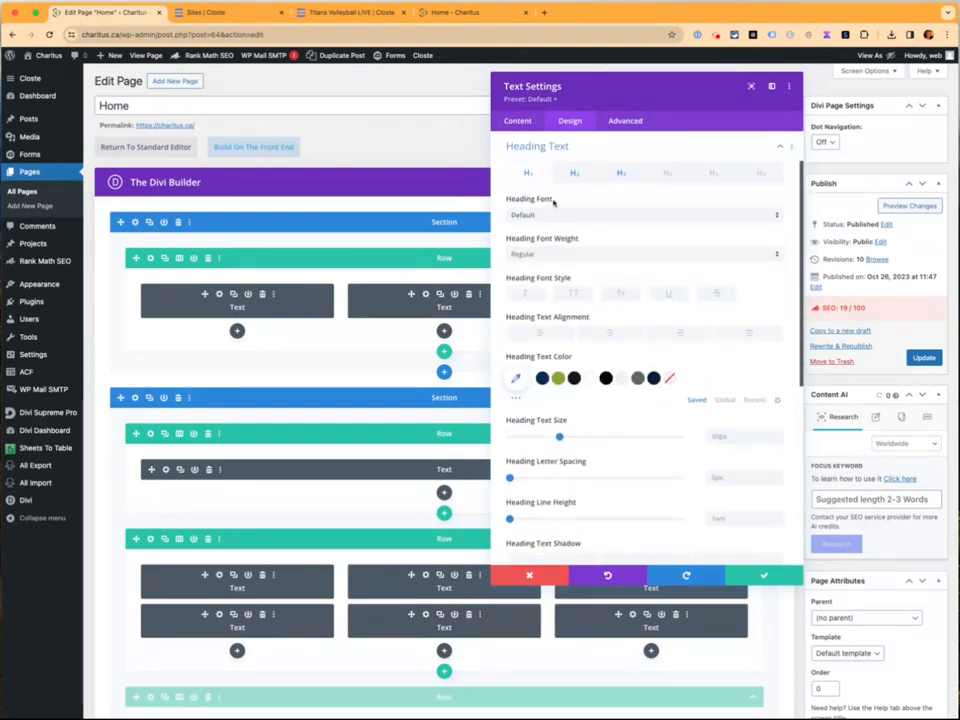
click(574, 173)
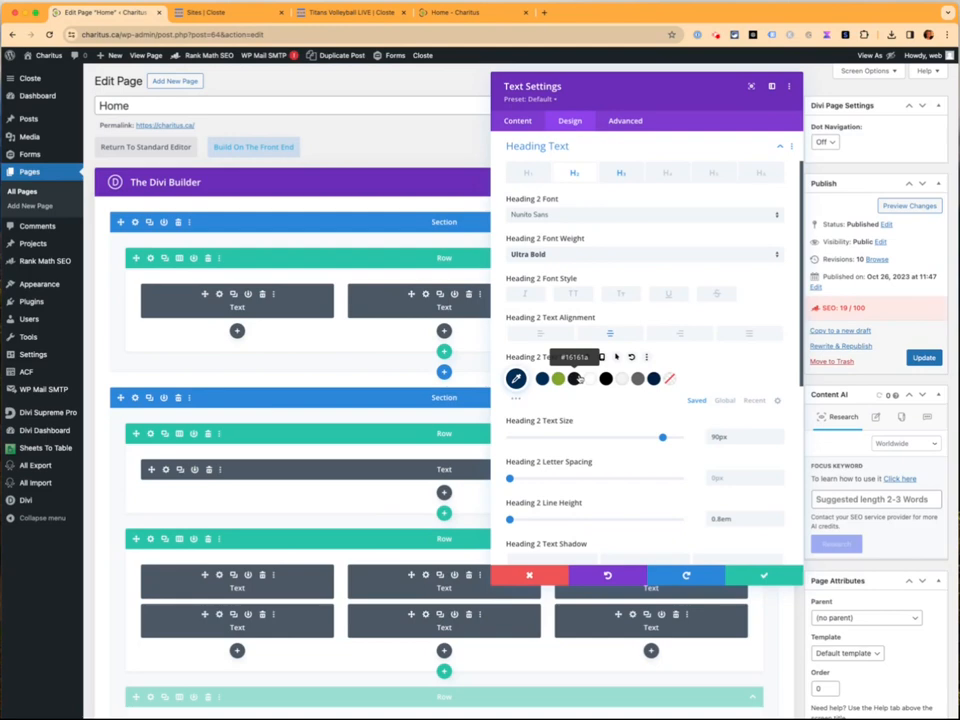
click(763, 577)
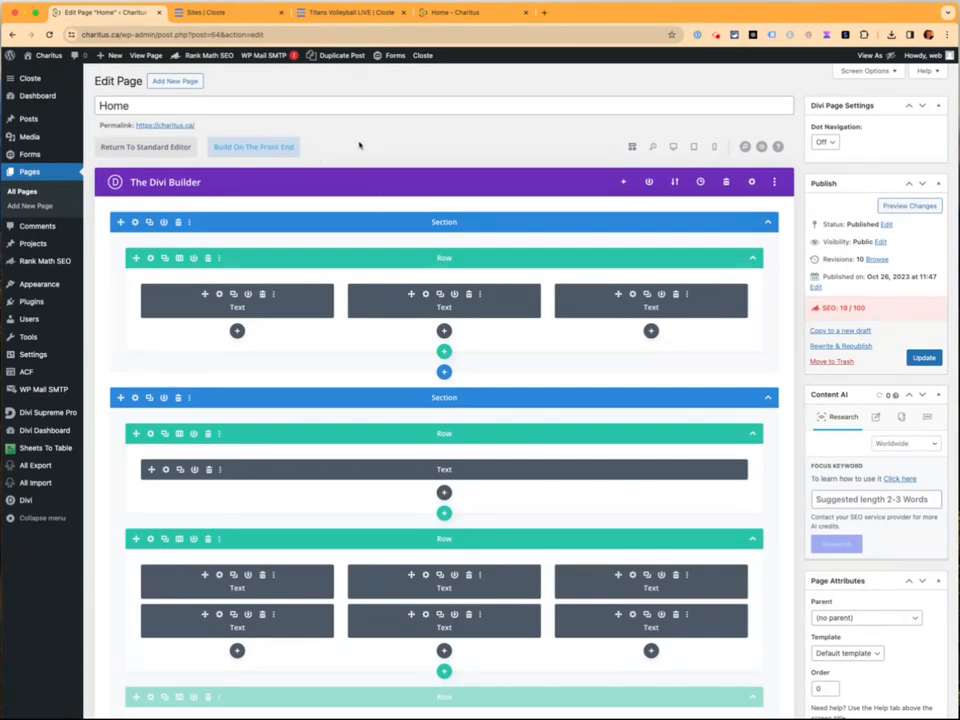
Leave the back-end builder for All Pages, discarding unsaved changes
click(251, 148)
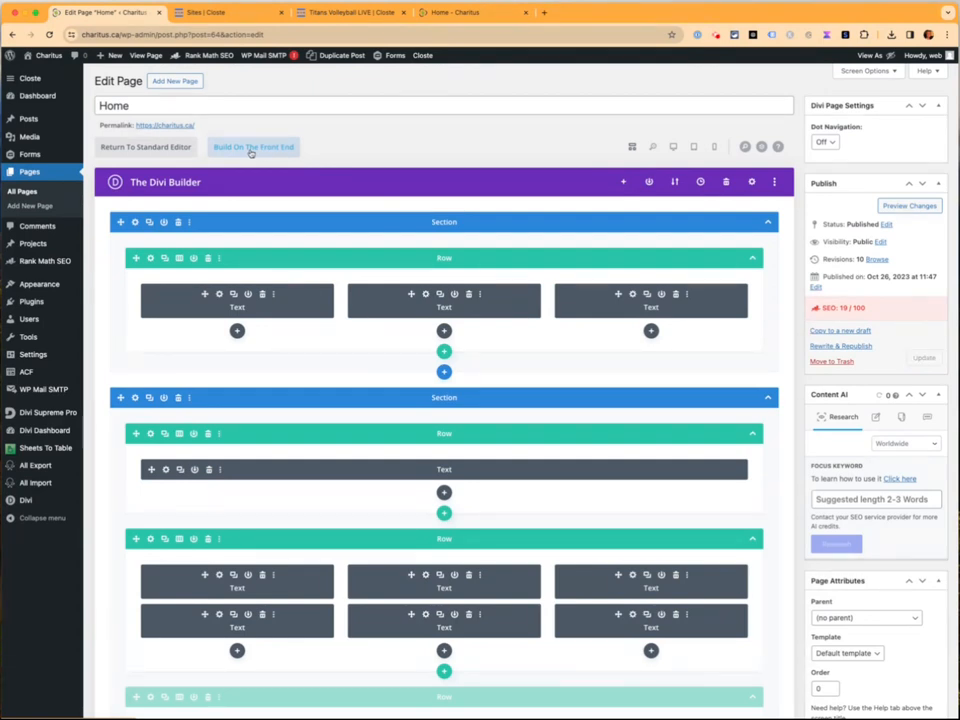
click(28, 192)
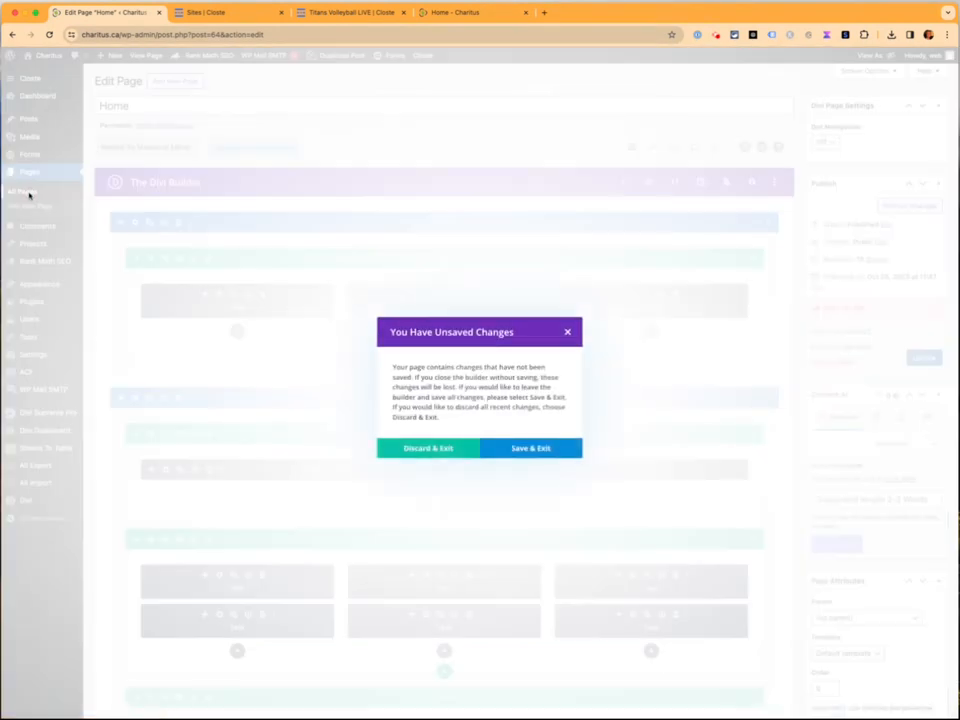
click(450, 446)
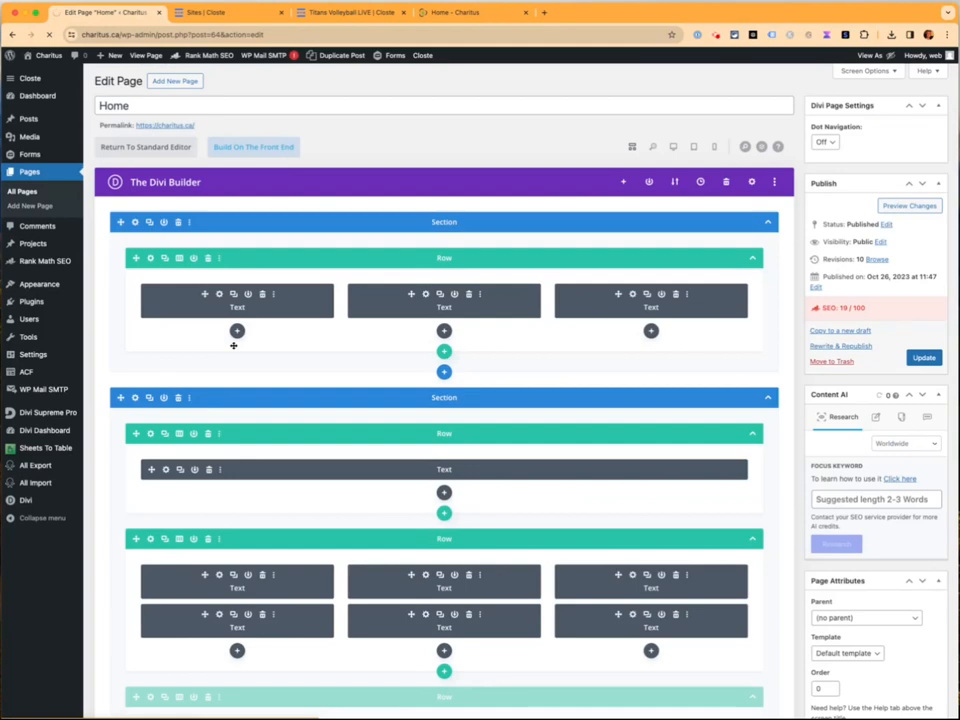
View the Home page and enable the front-end Visual Builder on it
scroll(208, 457, down, 5)
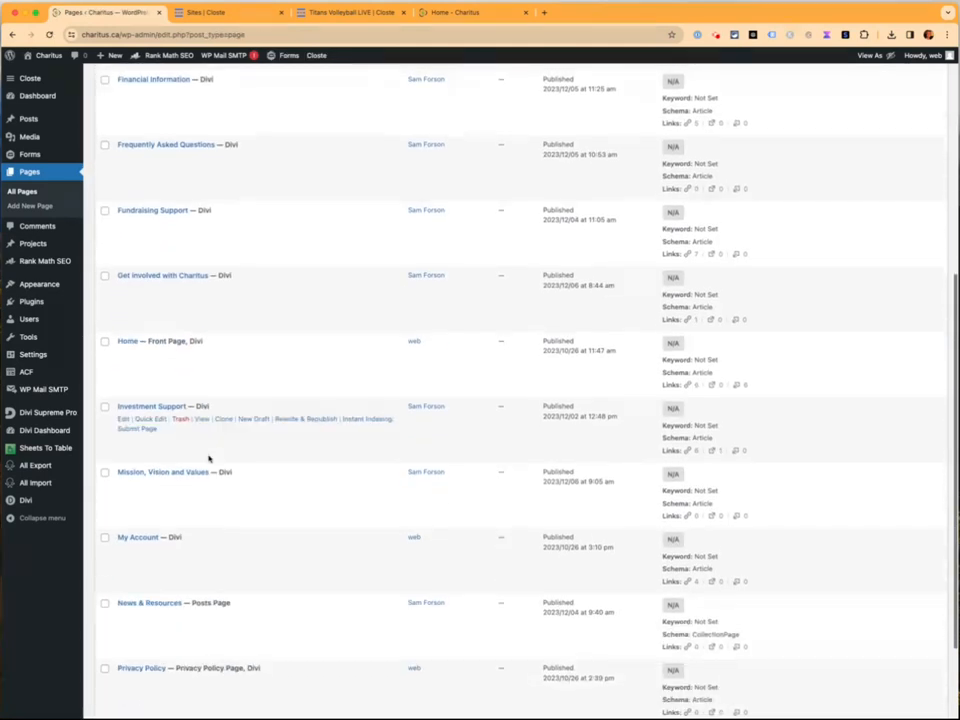
scroll(208, 457, down, 1)
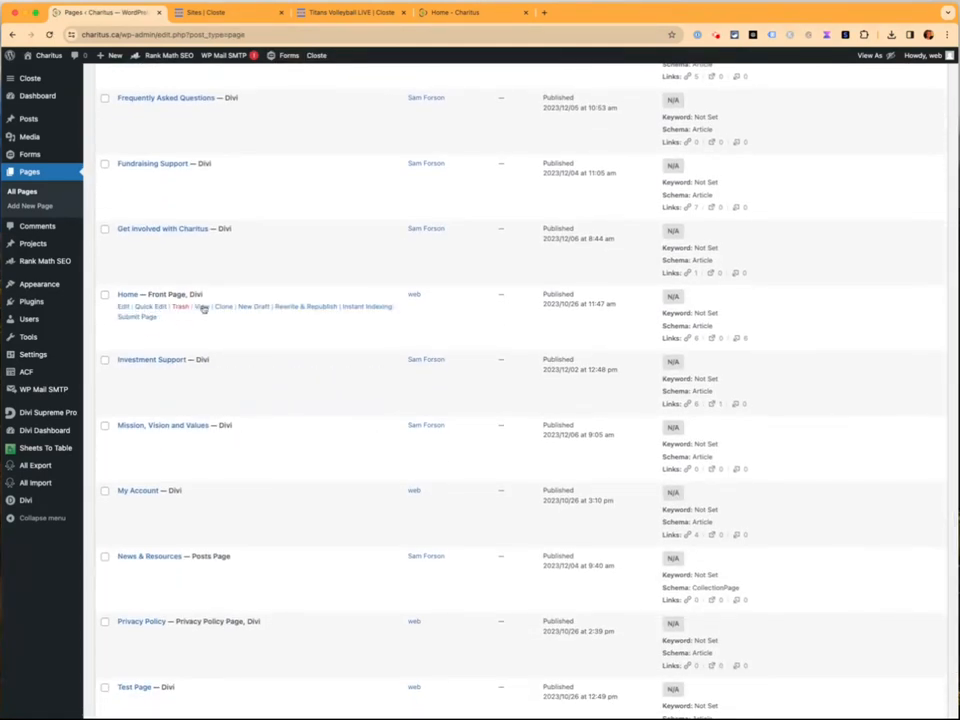
click(202, 307)
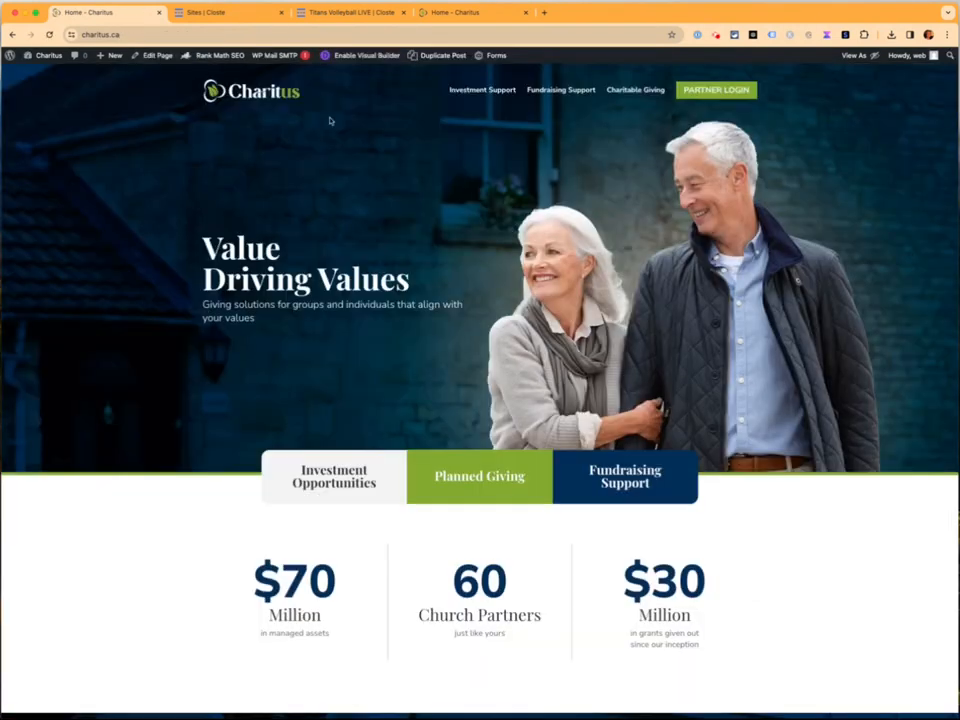
click(352, 57)
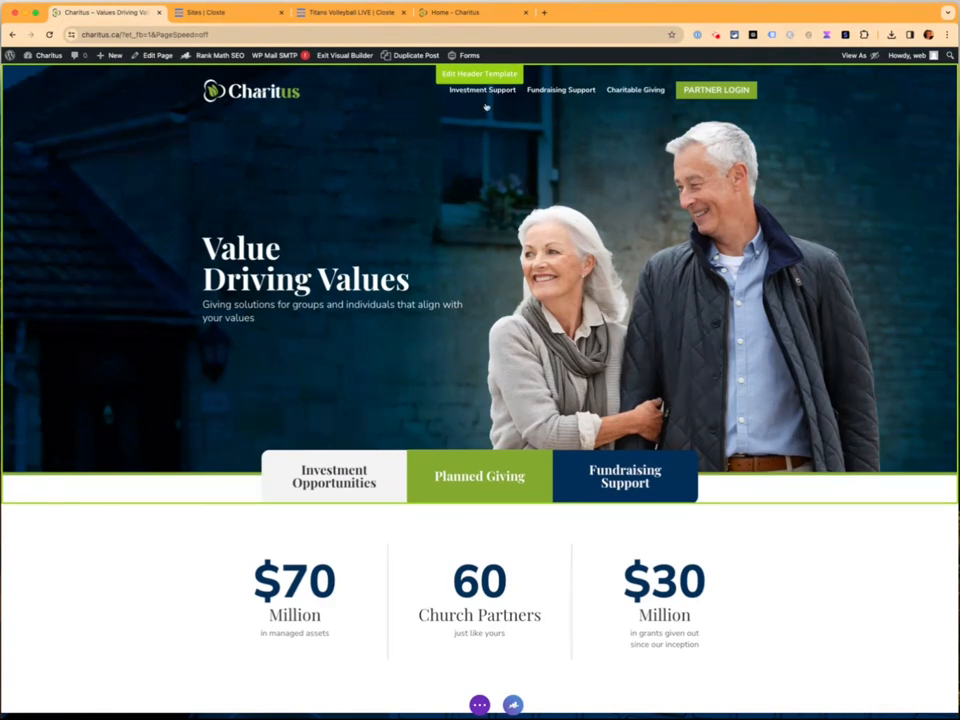
click(461, 196)
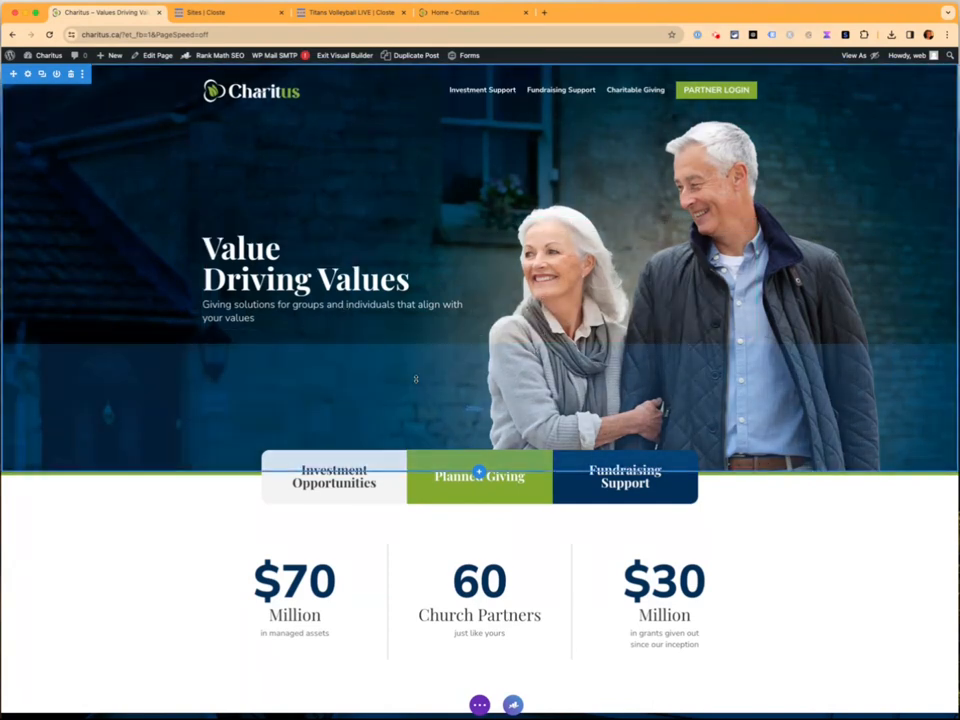
Activate post content editing and scroll to the '1. Contact Charitus' card row
scroll(126, 518, down, 4)
click(134, 487)
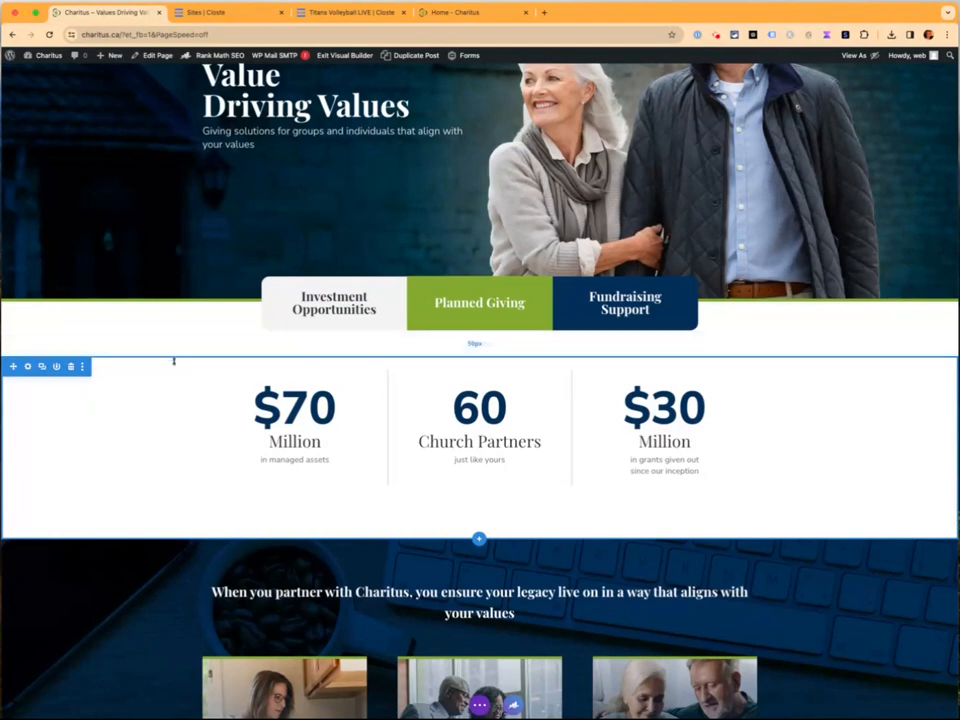
scroll(113, 473, down, 5)
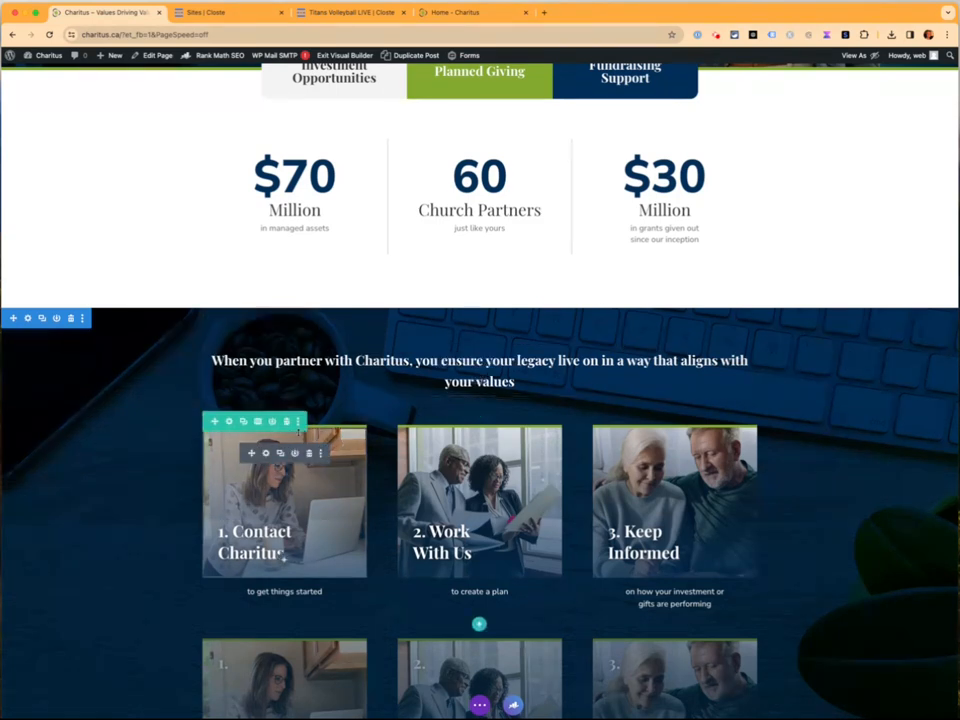
click(257, 422)
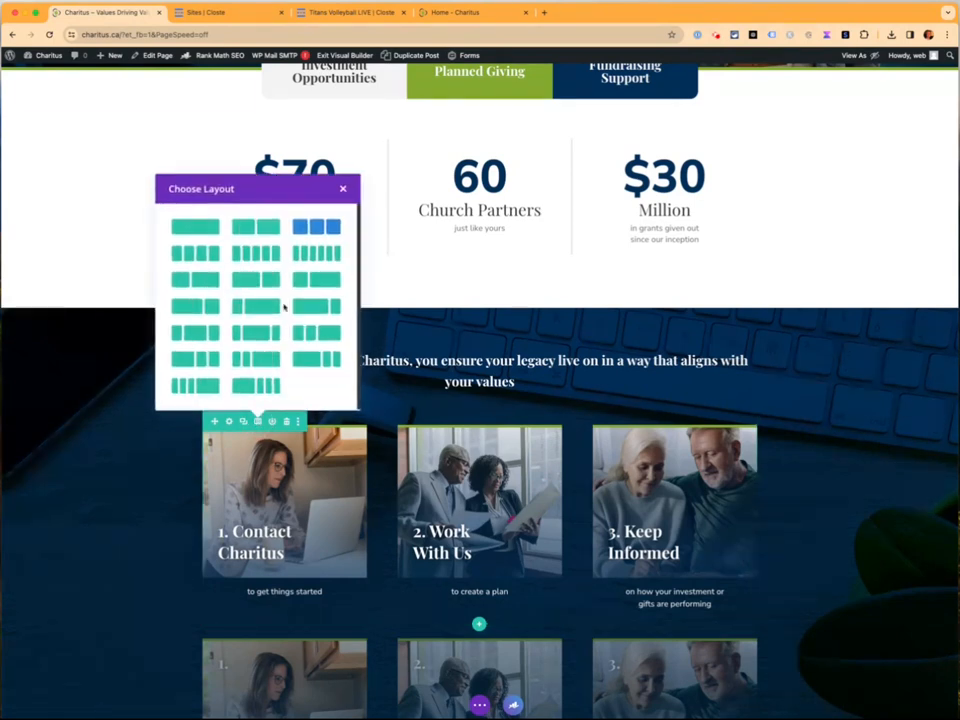
click(201, 257)
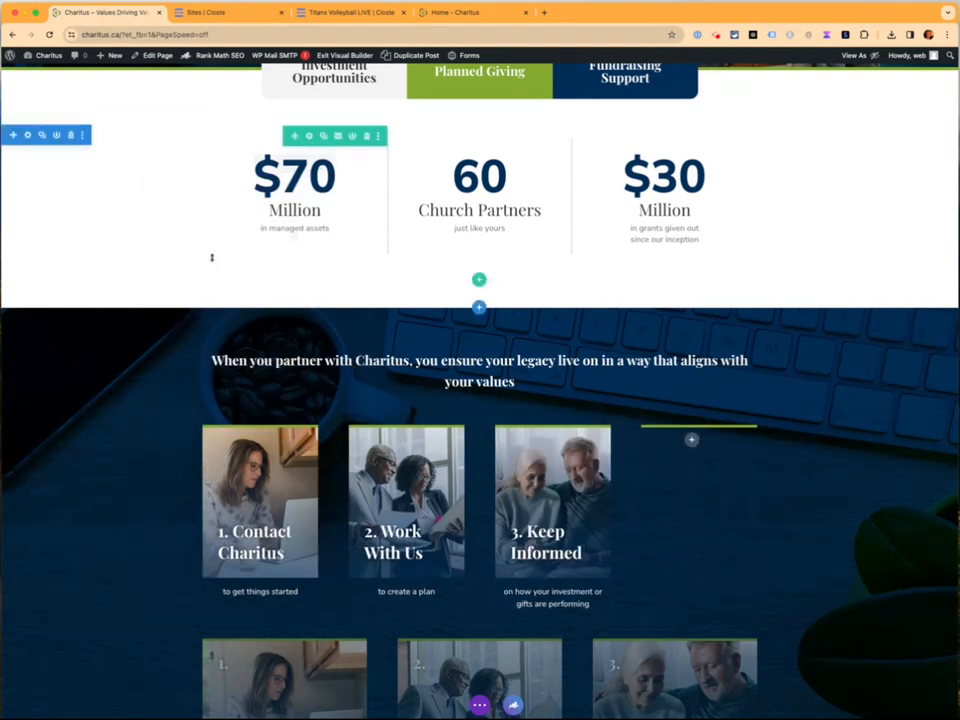
key(super+z)
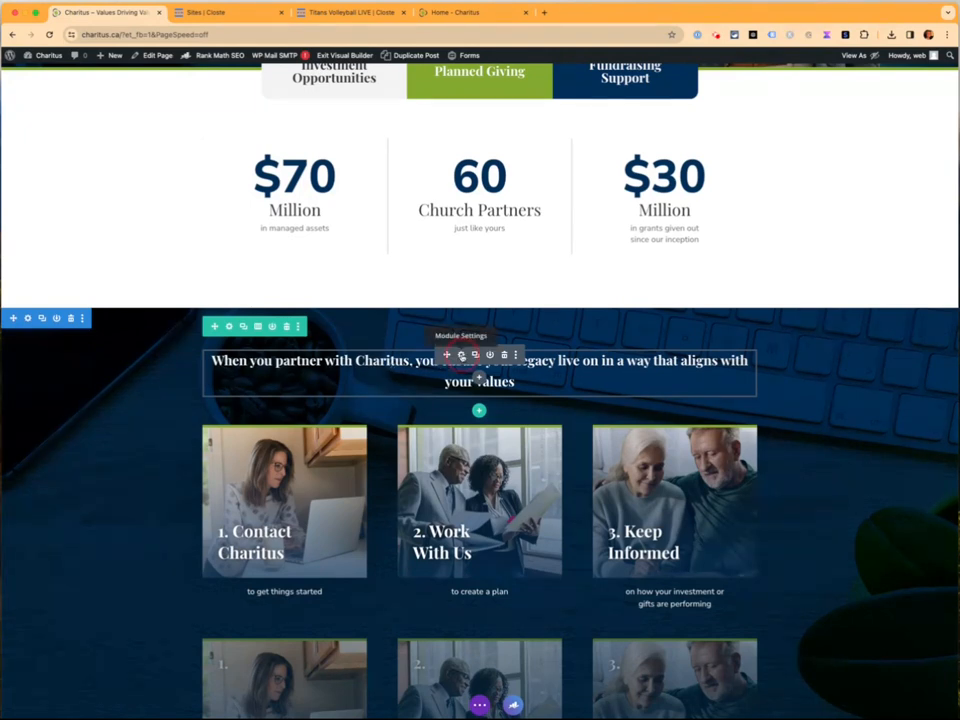
Open the partner heading's Text Settings, moving the panel aside and enlarging it
click(462, 356)
drag(656, 96, 780, 89)
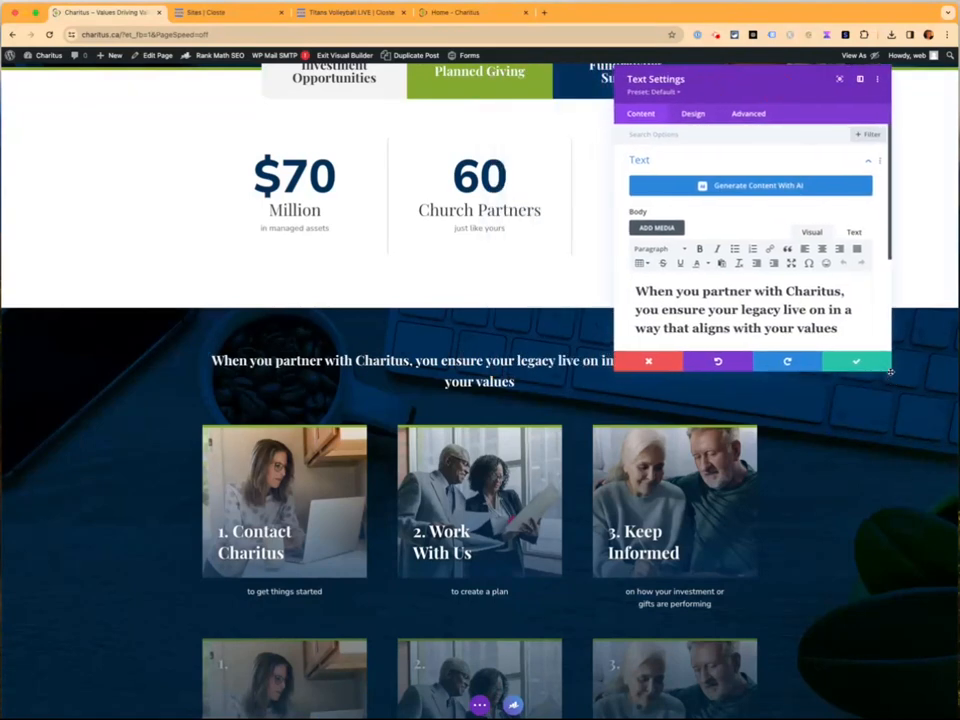
drag(889, 372, 948, 588)
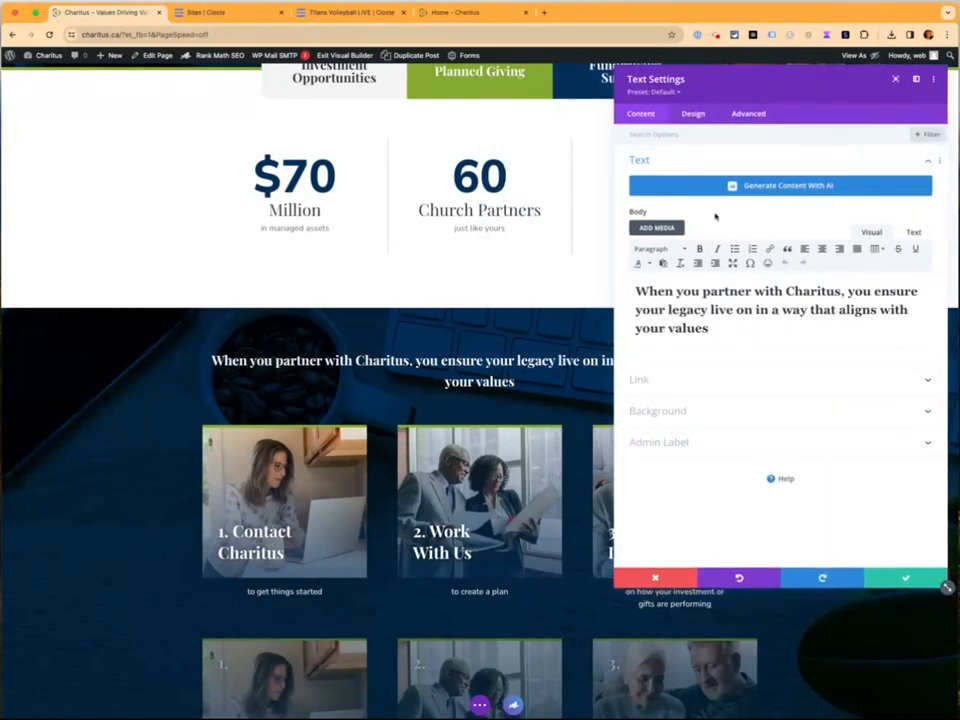
Try replacing 'When' with 'How', undo it, and select the whole heading paragraph
double_click(656, 292)
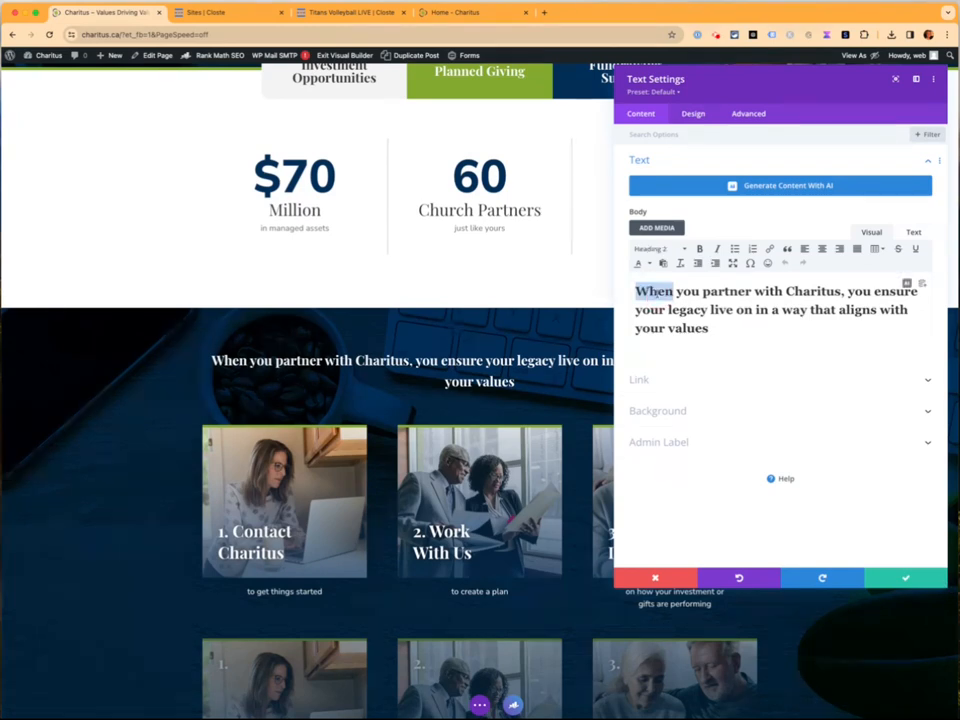
text(How)
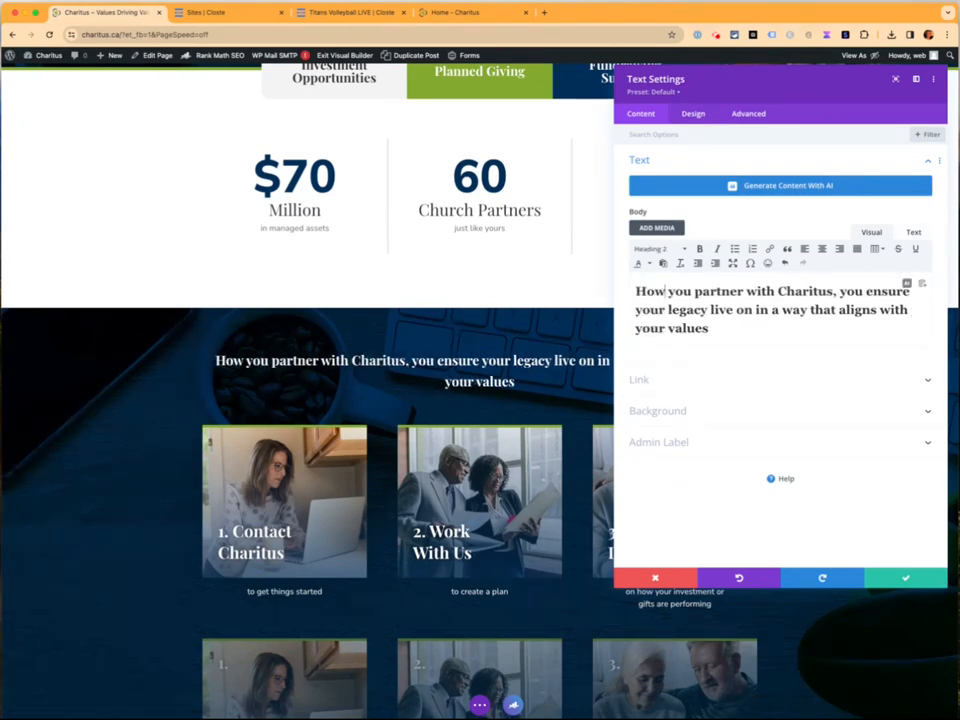
key(super+z)
click(705, 298)
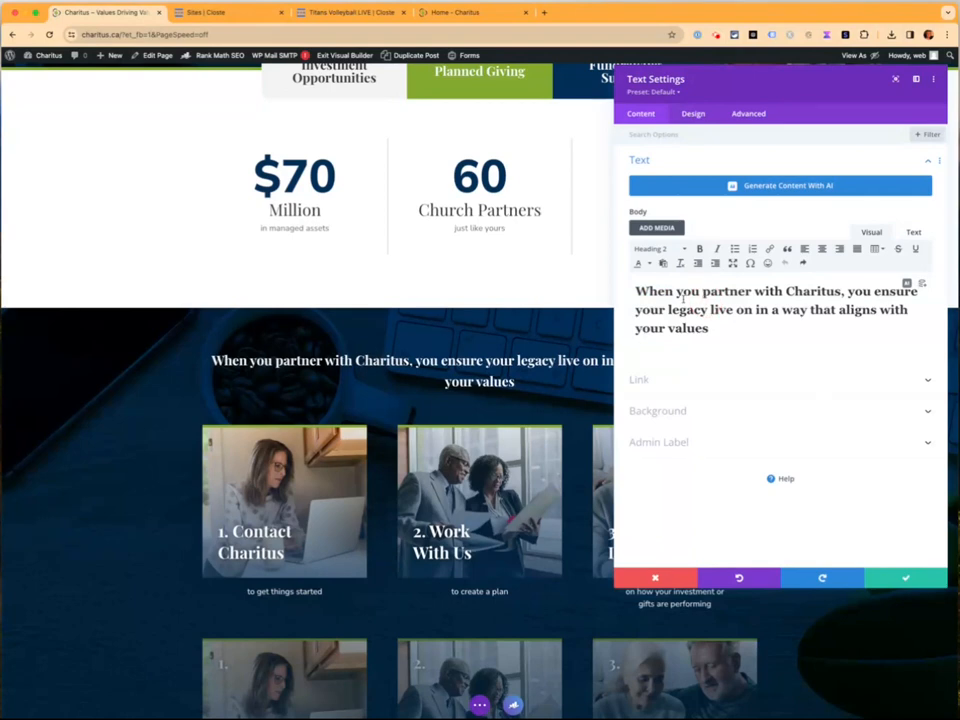
drag(650, 290, 708, 331)
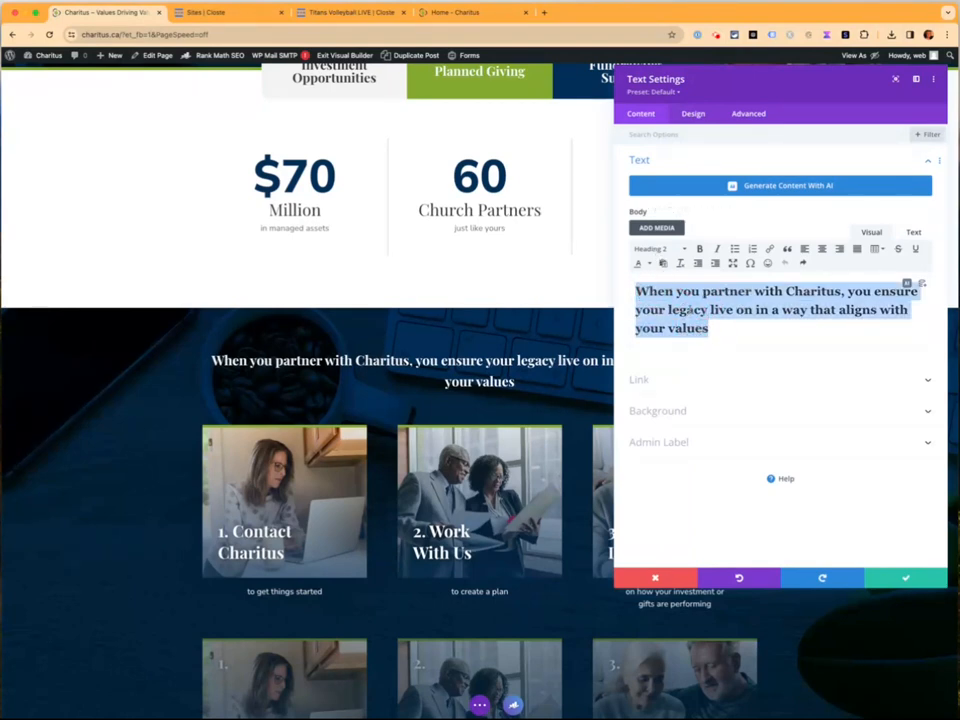
click(692, 116)
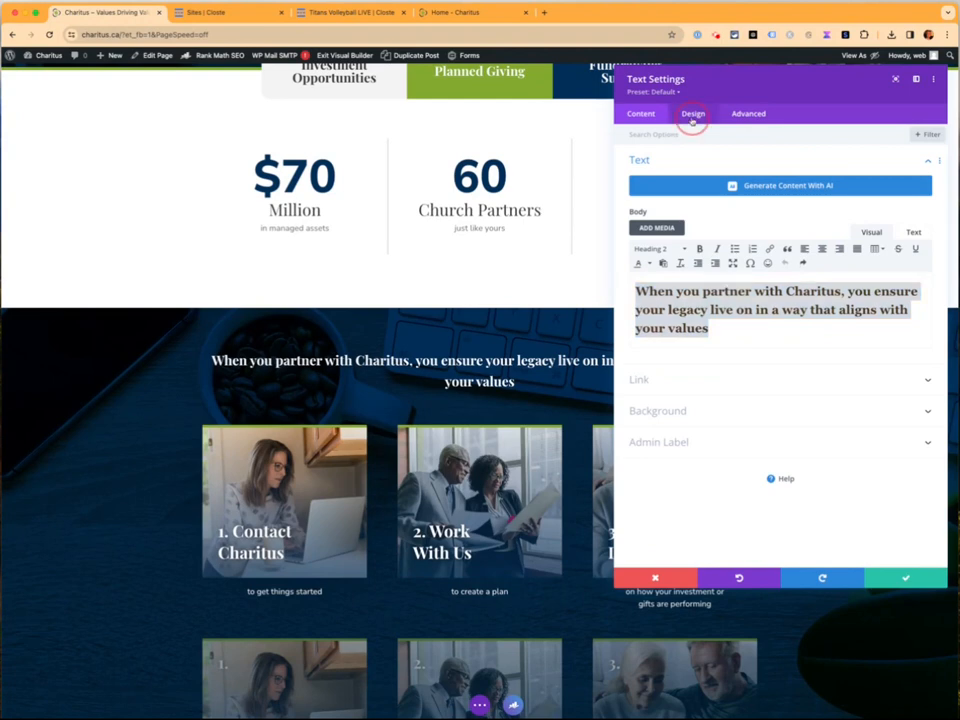
Try green, black and transparent colours and uppercase on the Heading 2 text, reverting each
click(670, 191)
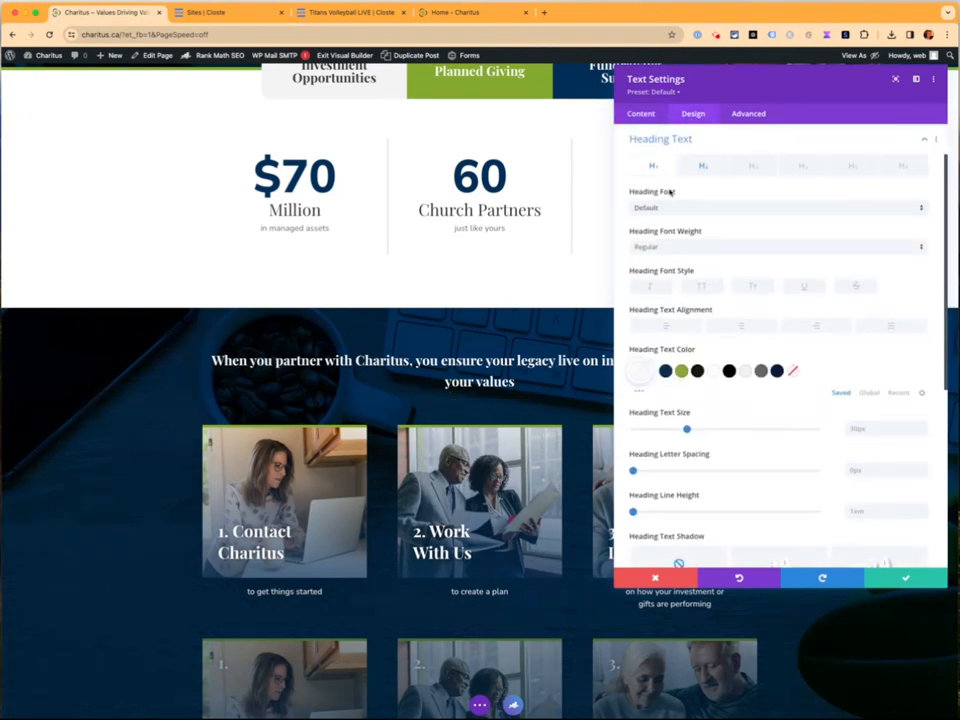
click(700, 167)
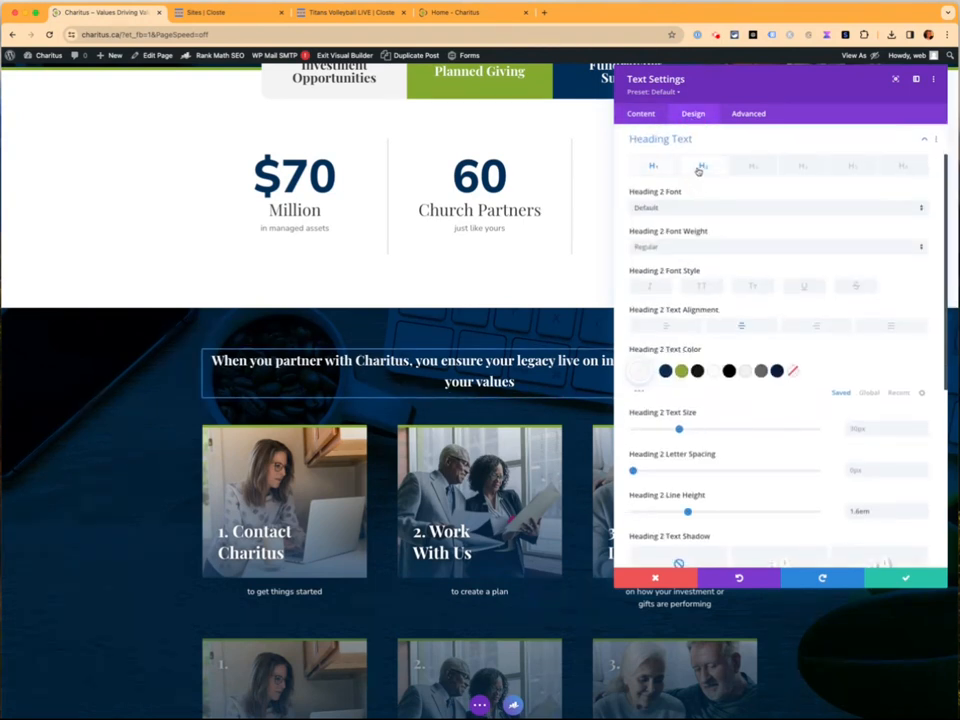
click(681, 372)
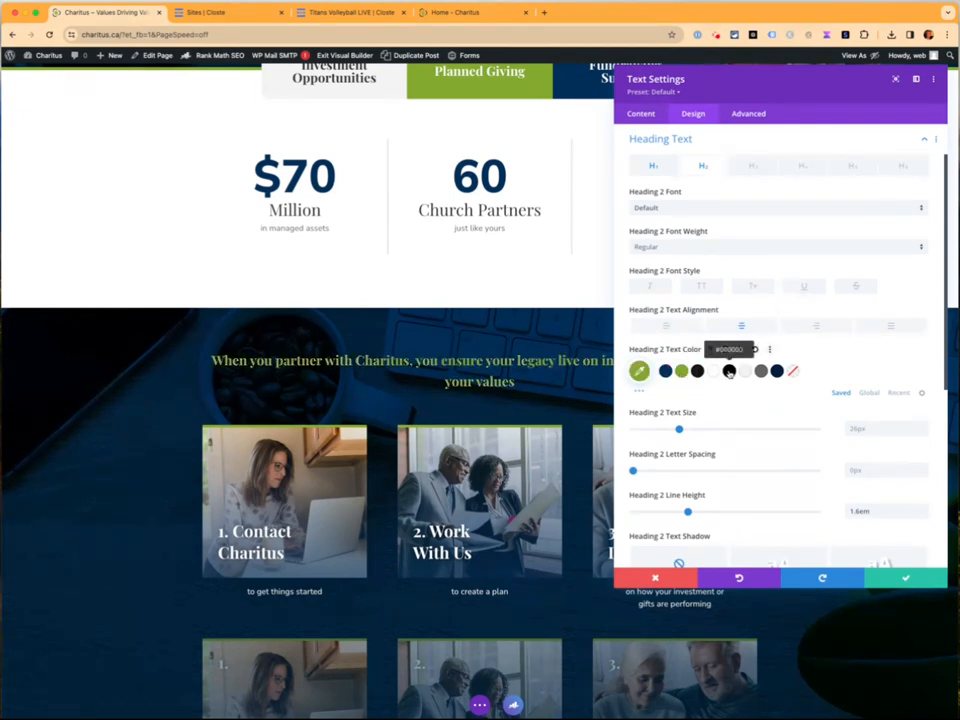
click(729, 371)
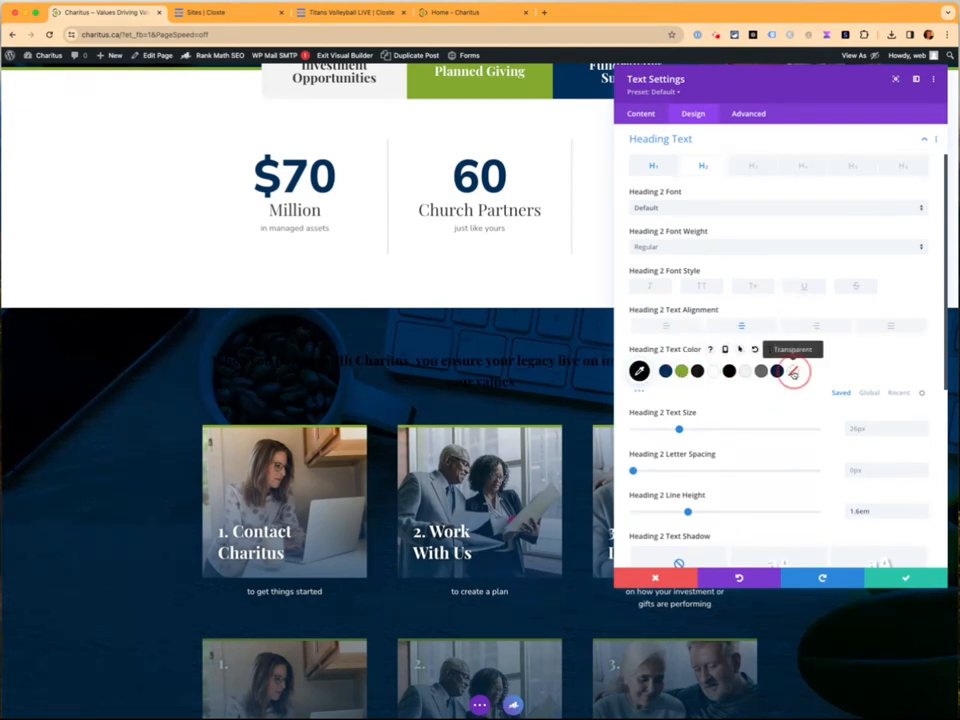
click(792, 371)
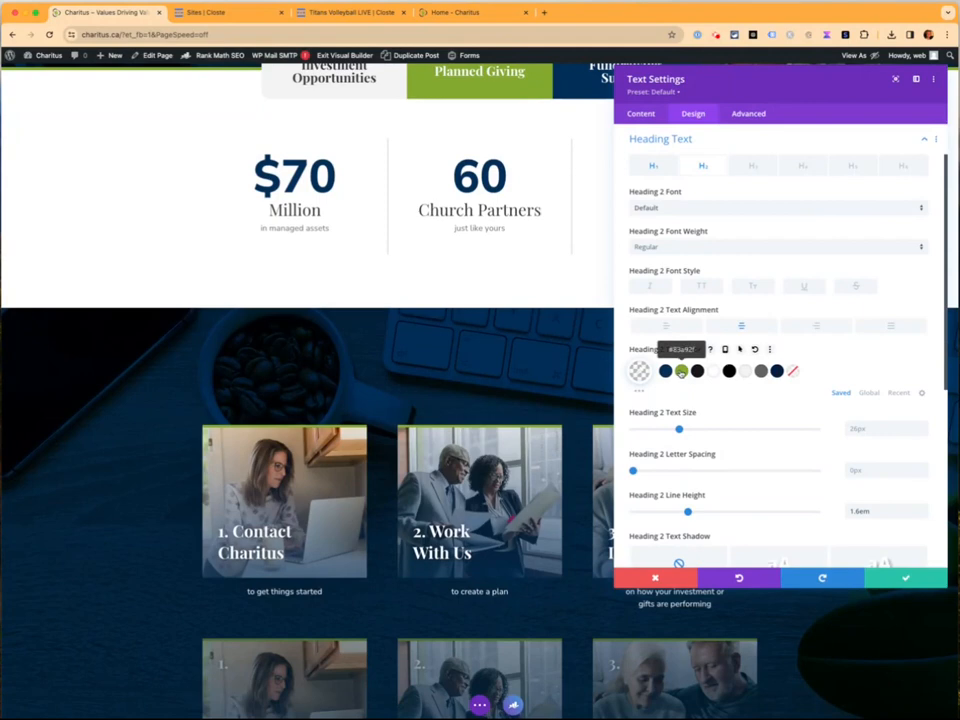
click(681, 372)
click(681, 372)
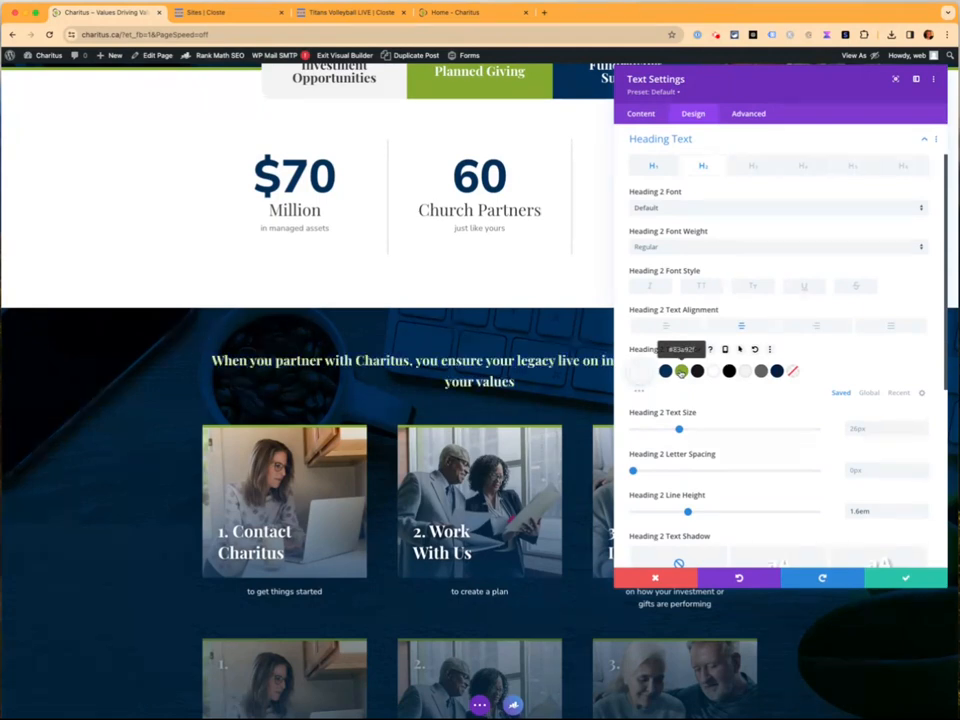
click(702, 287)
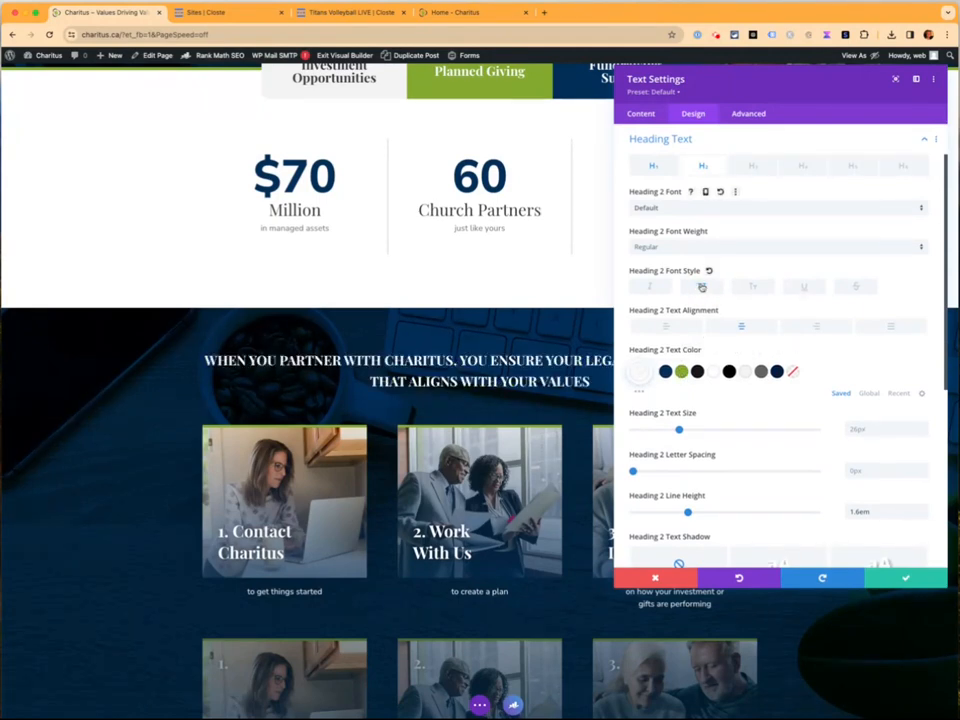
click(702, 287)
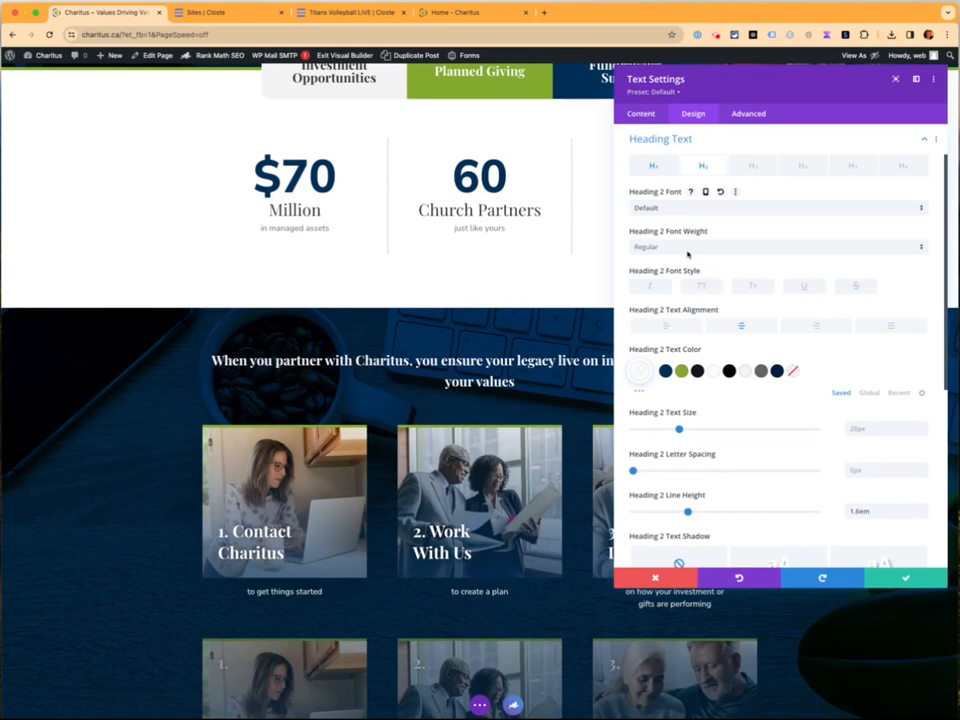
Try Bold weight, another font and 58px size, then discard all heading changes
click(685, 247)
click(691, 307)
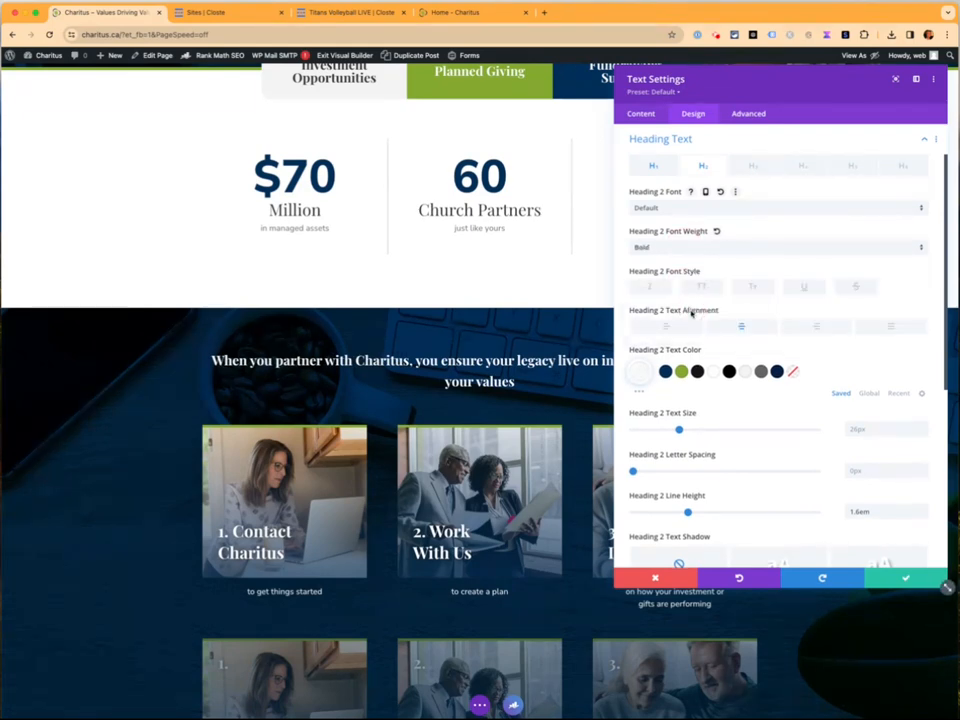
click(656, 208)
click(666, 274)
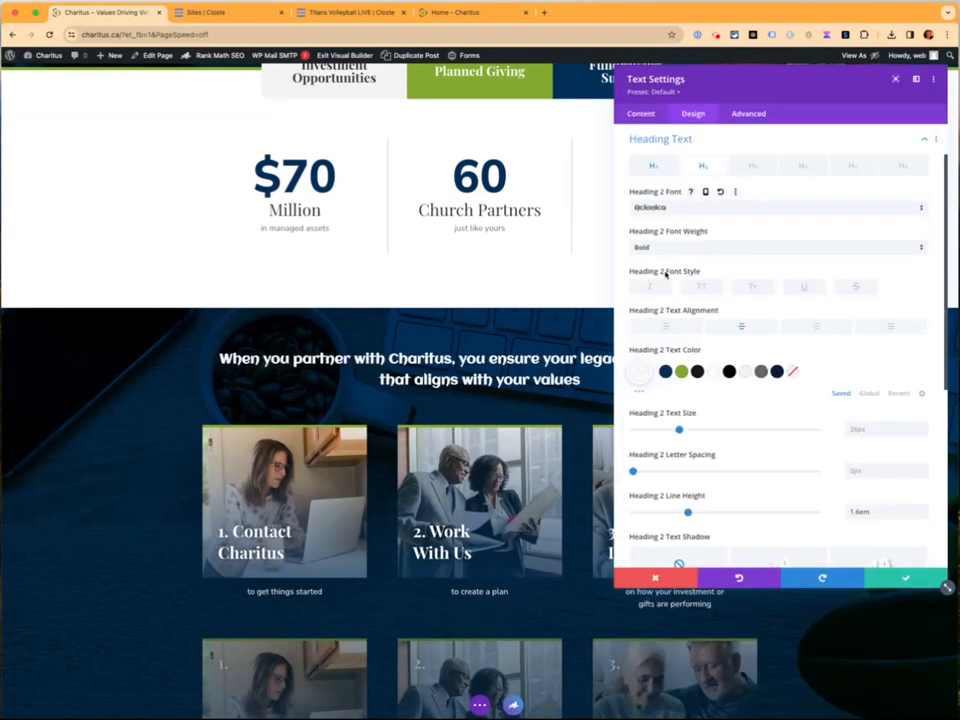
key(super+z)
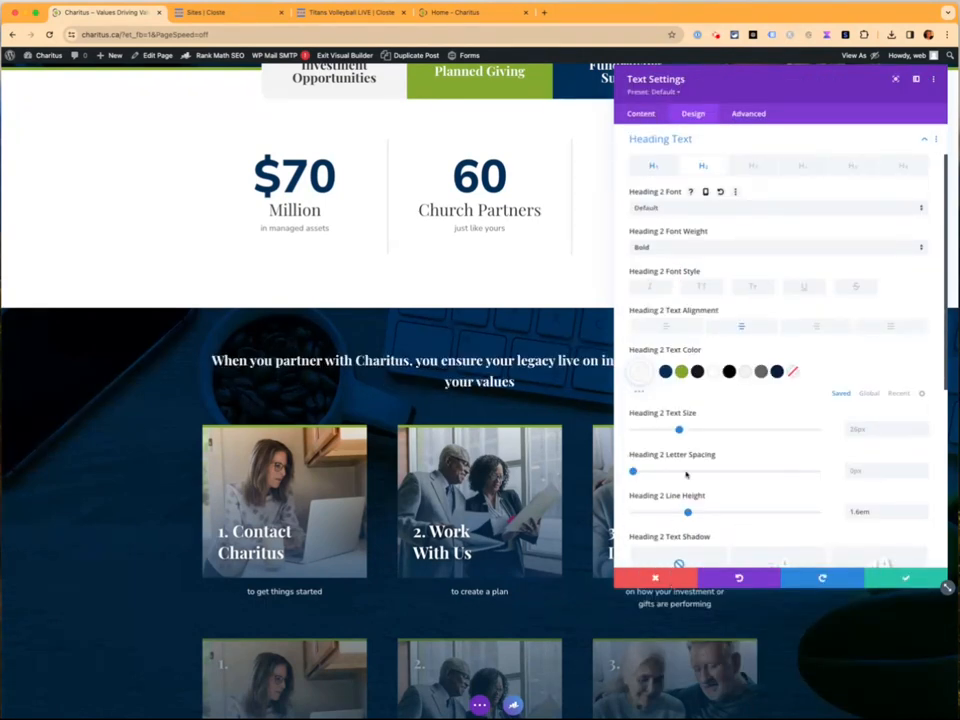
scroll(686, 474, down, 1)
drag(679, 402, 738, 403)
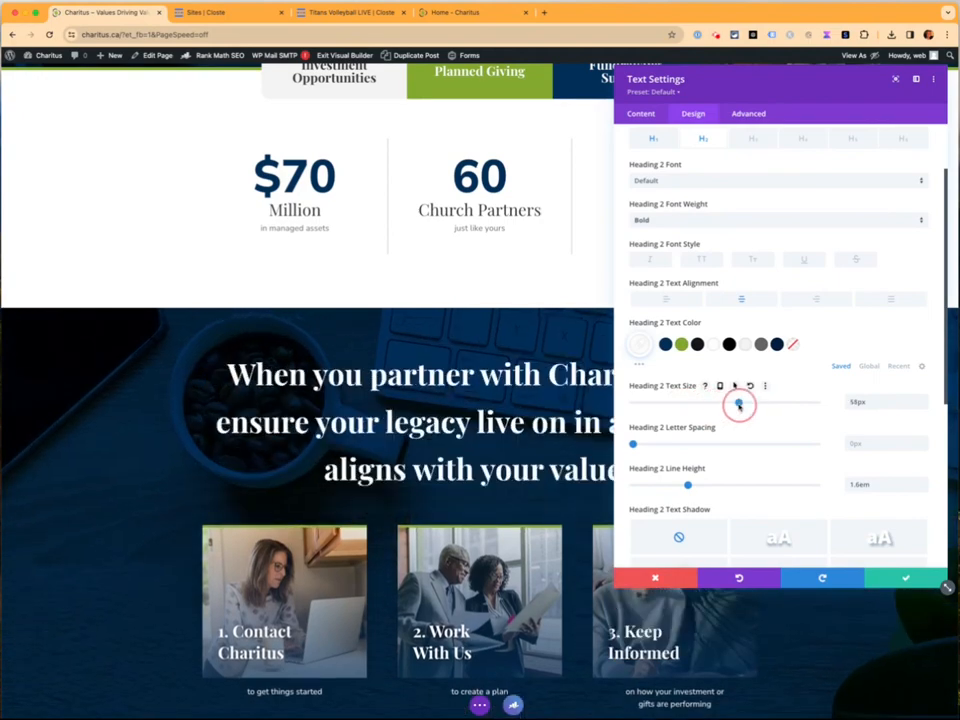
click(648, 578)
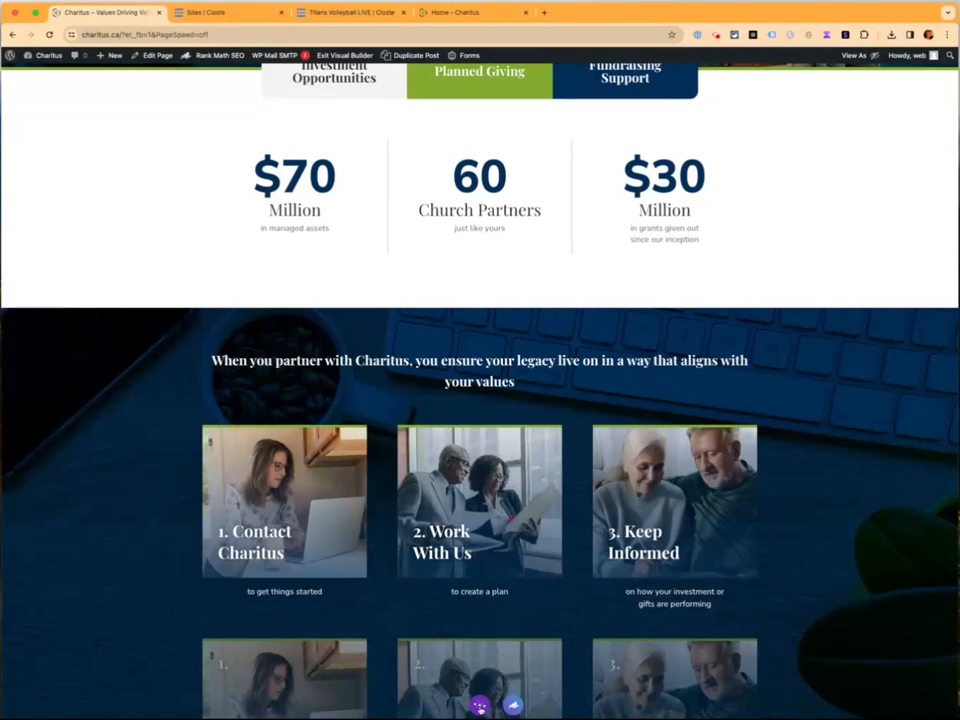
Save the page from the builder options bar, then open the '1. Contact Charitus' text settings
click(480, 707)
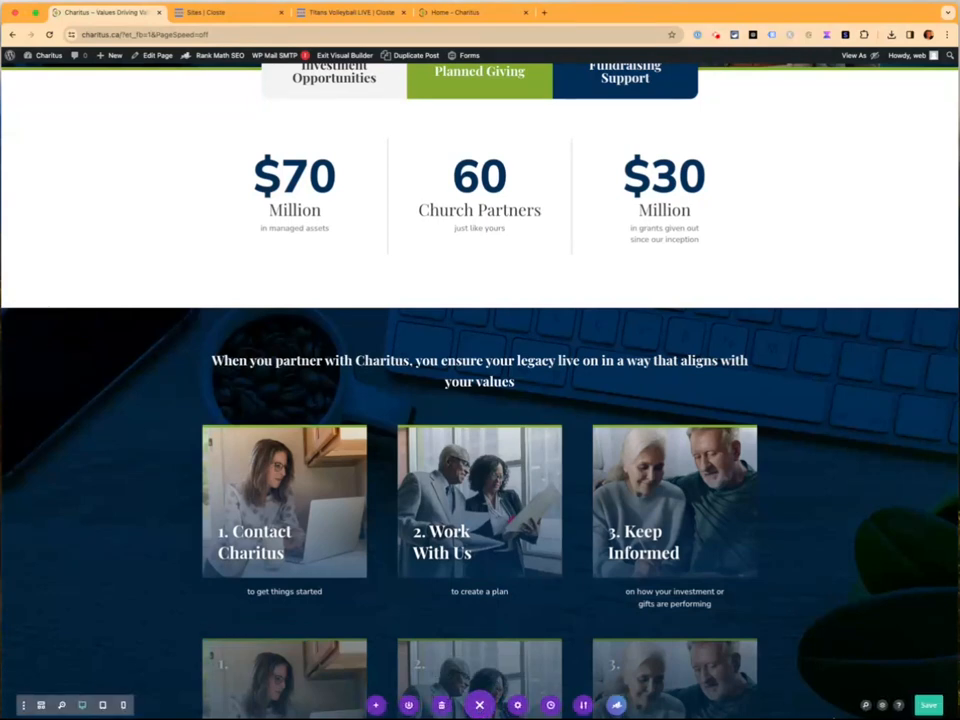
click(930, 706)
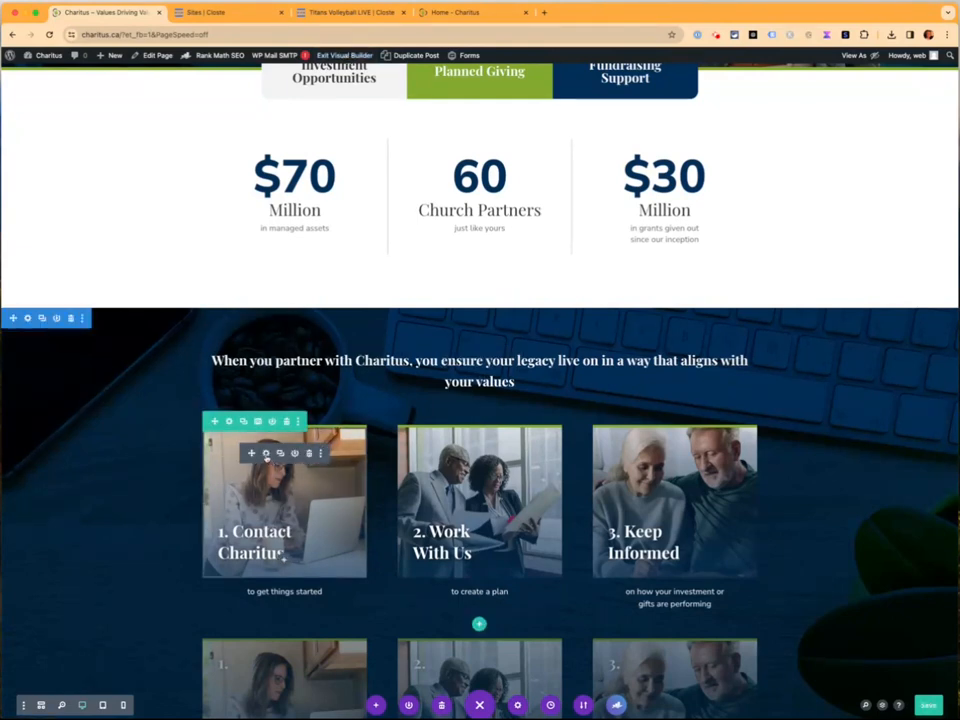
click(266, 454)
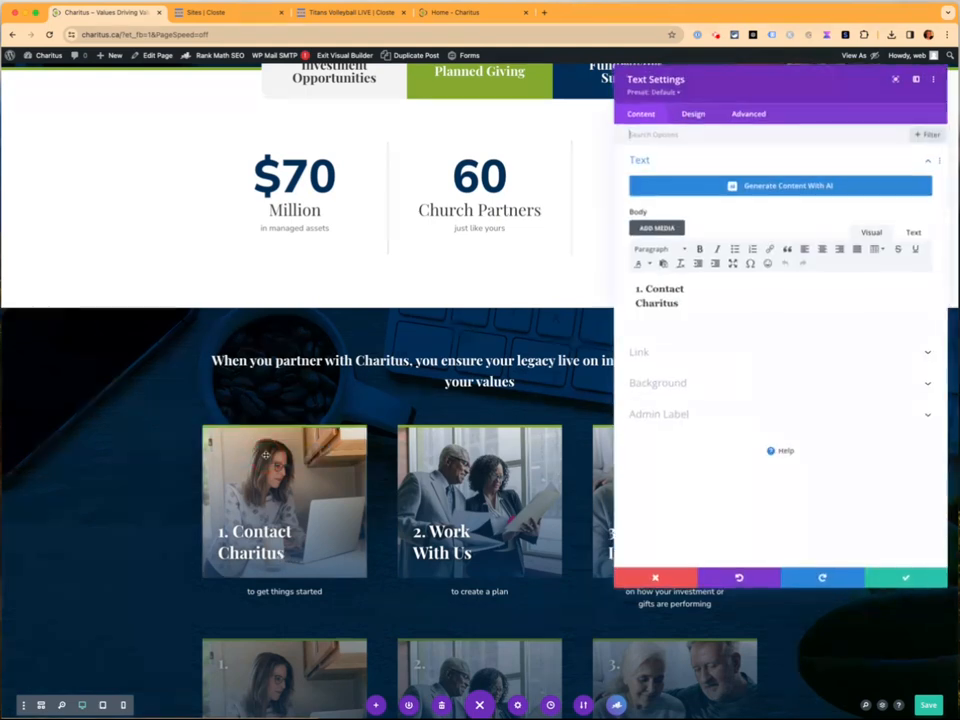
Expand the card's Background options, viewing its gradient and then its woman-at-laptop image
click(707, 384)
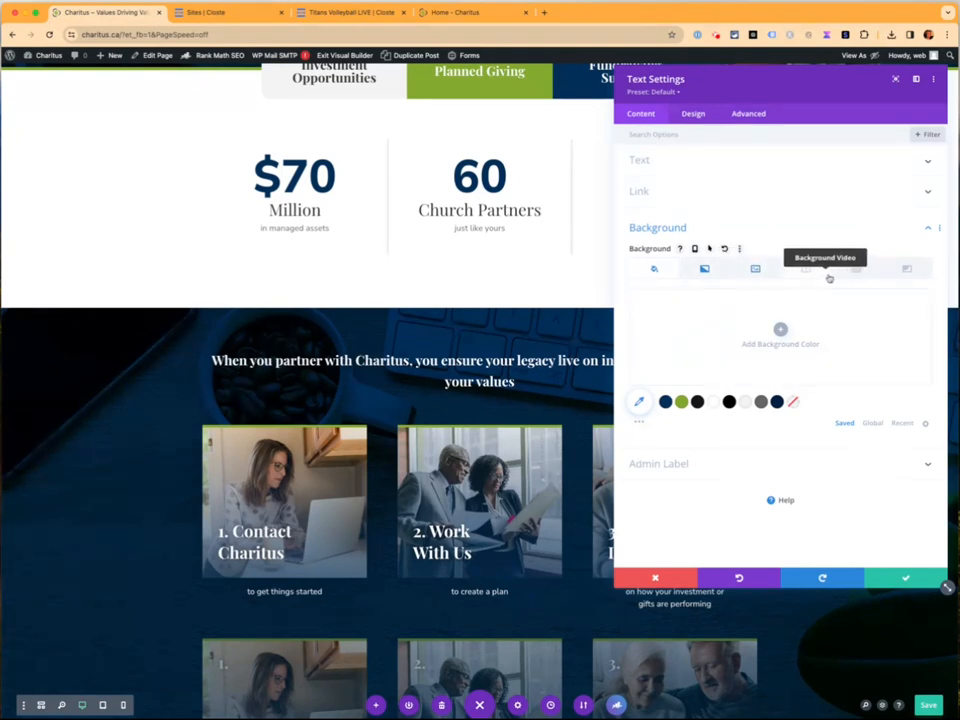
click(705, 269)
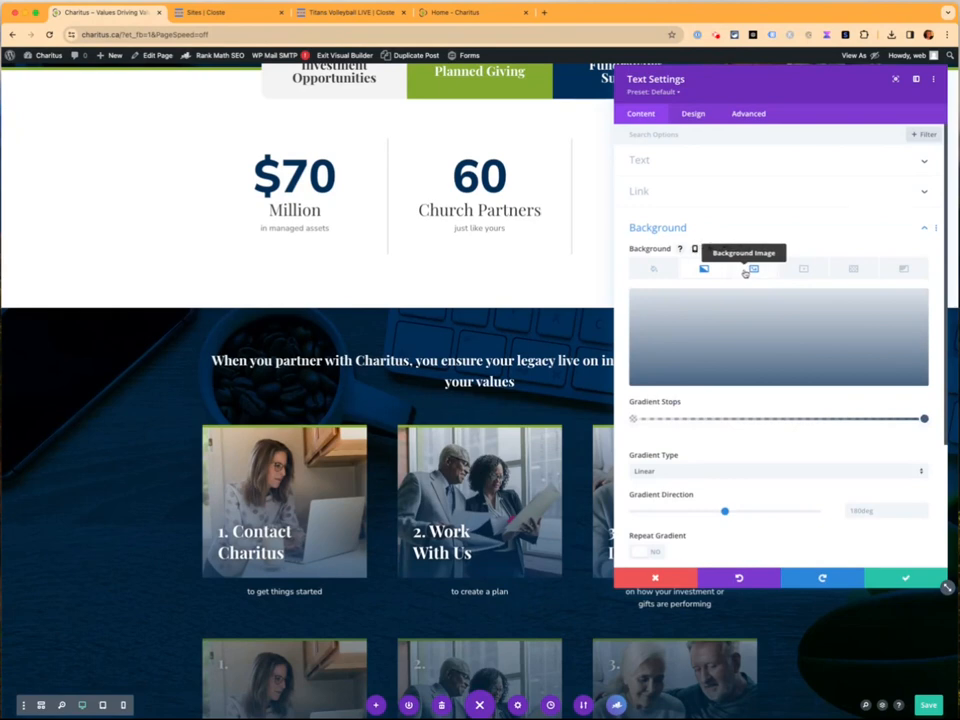
click(746, 272)
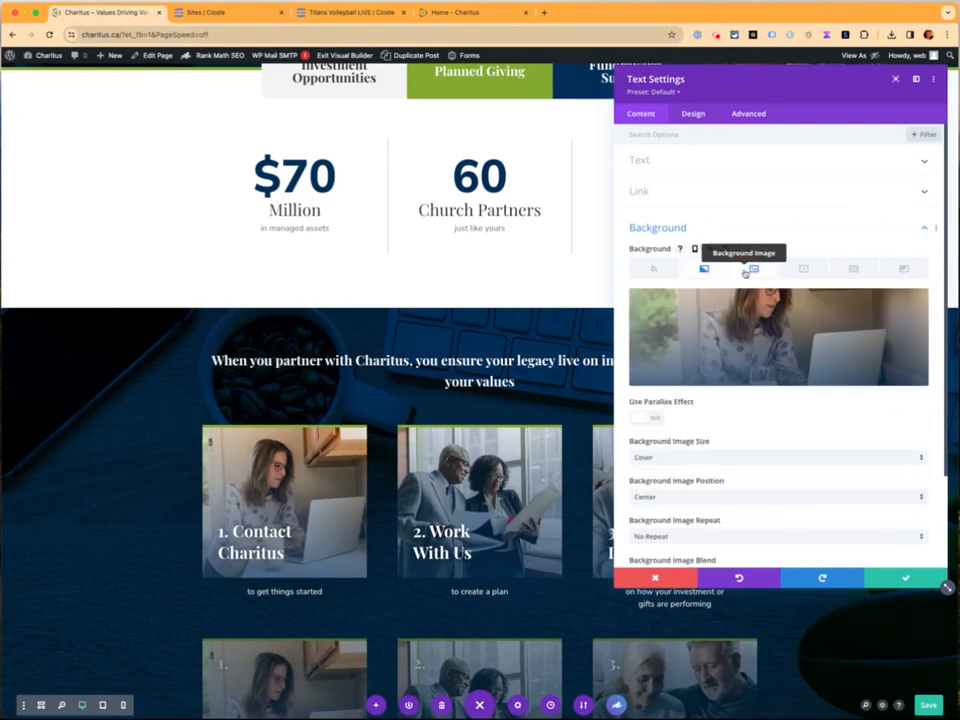
Try the man's portrait from the Media Library as the card background, then discard it
click(772, 324)
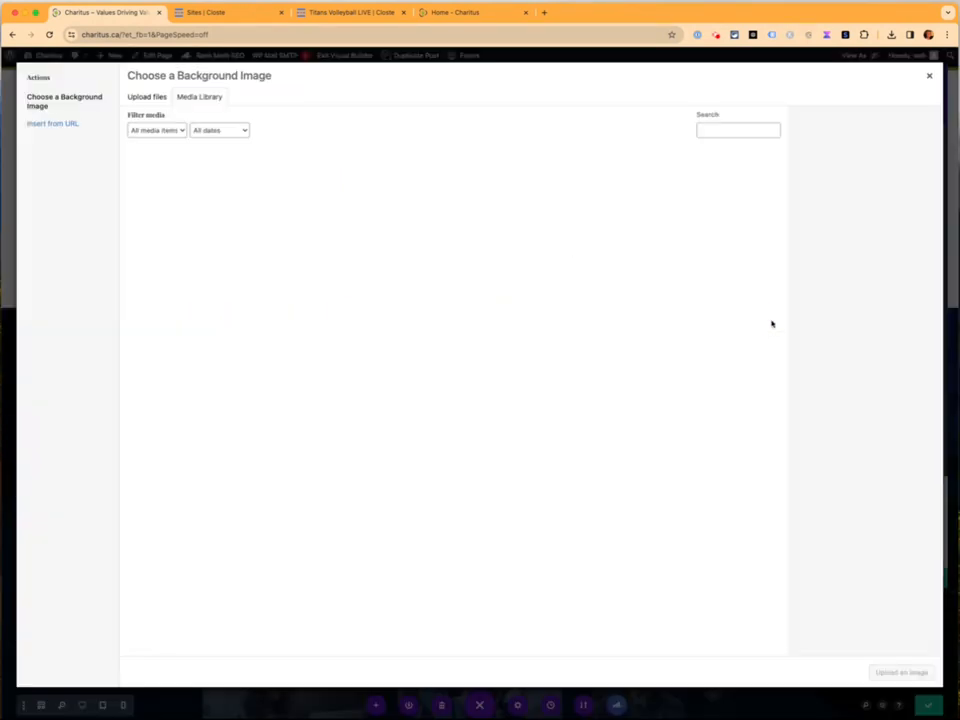
click(245, 188)
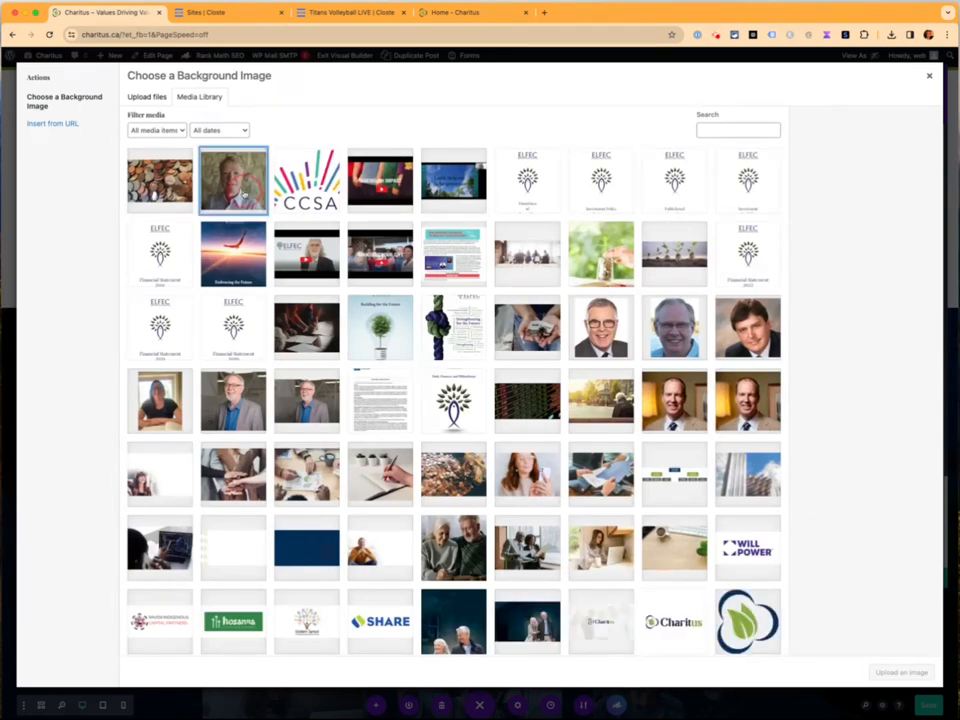
click(895, 672)
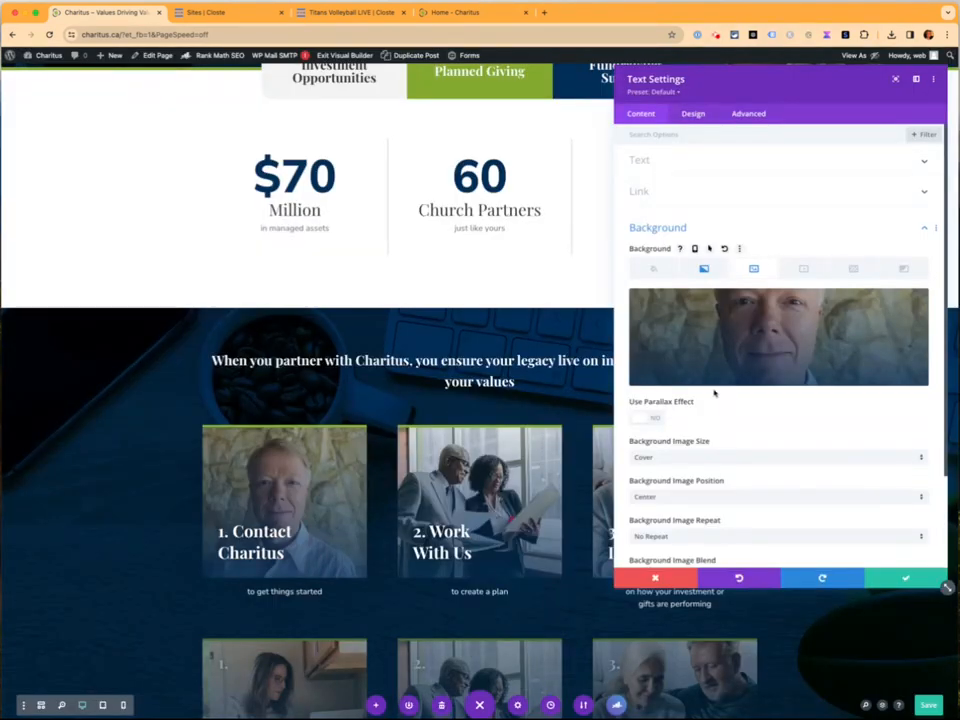
click(666, 579)
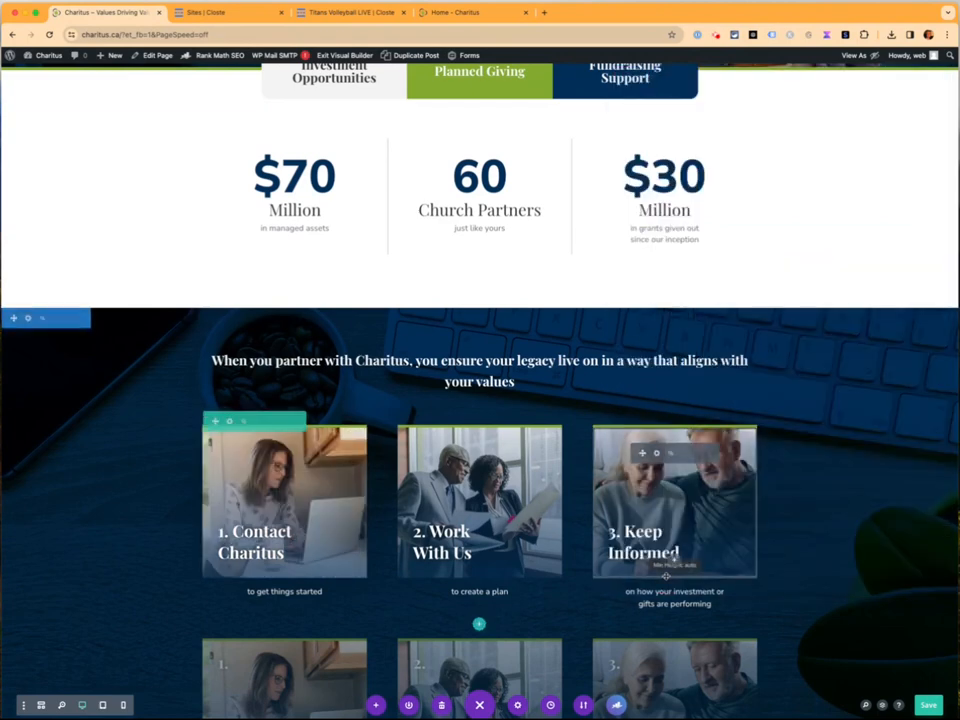